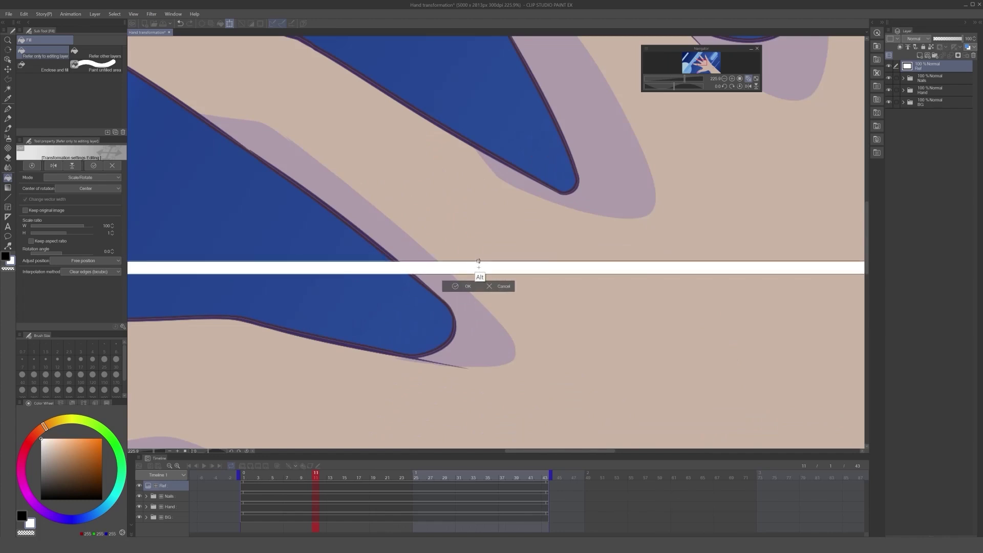
- Examine the hand animation frame by frame around frame 11, with the white Ref cross over it
{"action": "scroll", "coordinate": [479, 261], "scroll_direction": "down", "scroll_amount": 8}
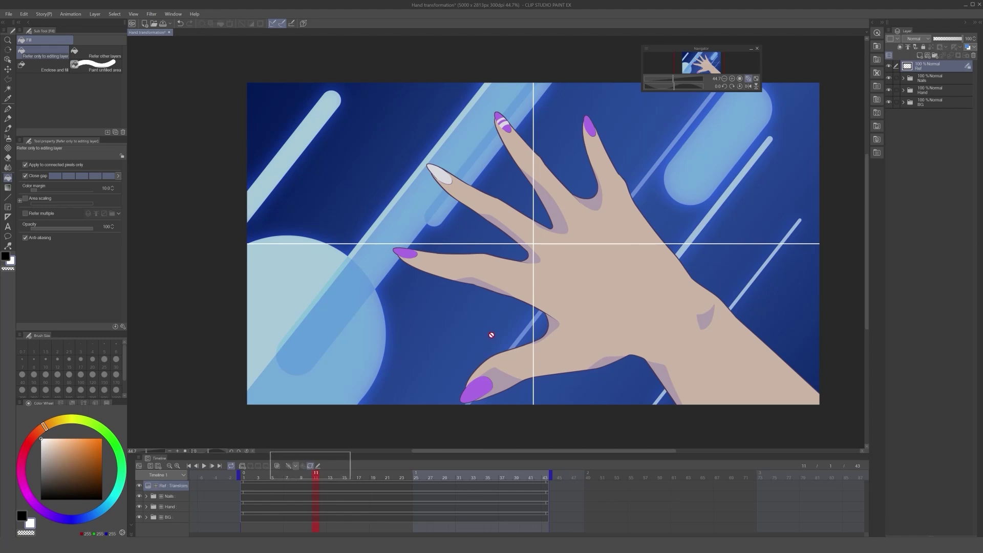
{"action": "key", "text": "Left"}
{"action": "key", "text": "Left"}
{"action": "key", "text": "Left"}
{"action": "key", "text": "Left"}
{"action": "key", "text": "Left"}
{"action": "key", "text": "Right"}
{"action": "key", "text": "Right"}
{"action": "key", "text": "Right"}
{"action": "key", "text": "Right"}
{"action": "key", "text": "Right"}
{"action": "key", "text": "Right"}
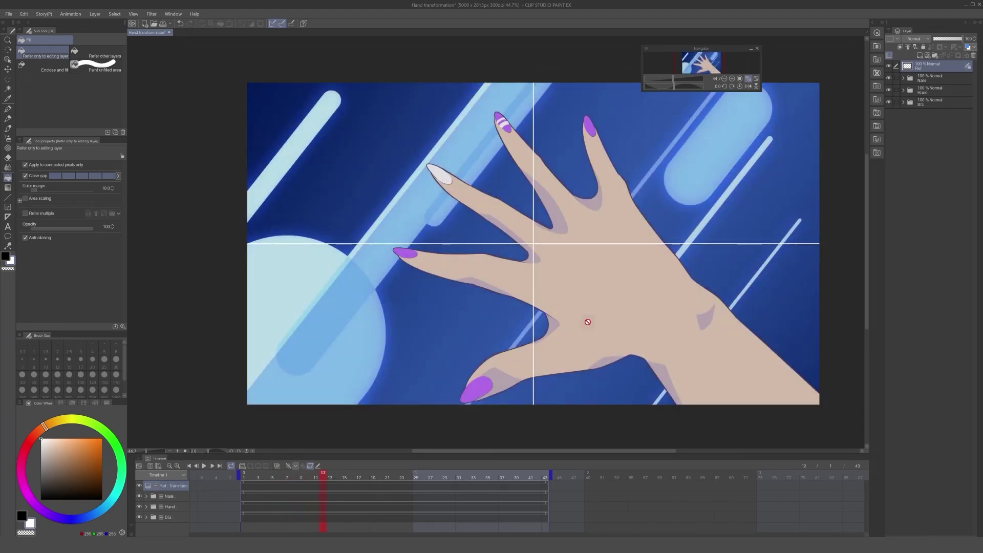
{"action": "key", "text": "Left"}
{"action": "key", "text": "Left"}
{"action": "key", "text": "Right"}
{"action": "key", "text": "Right"}
{"action": "key", "text": "Left"}
{"action": "key", "text": "Left"}
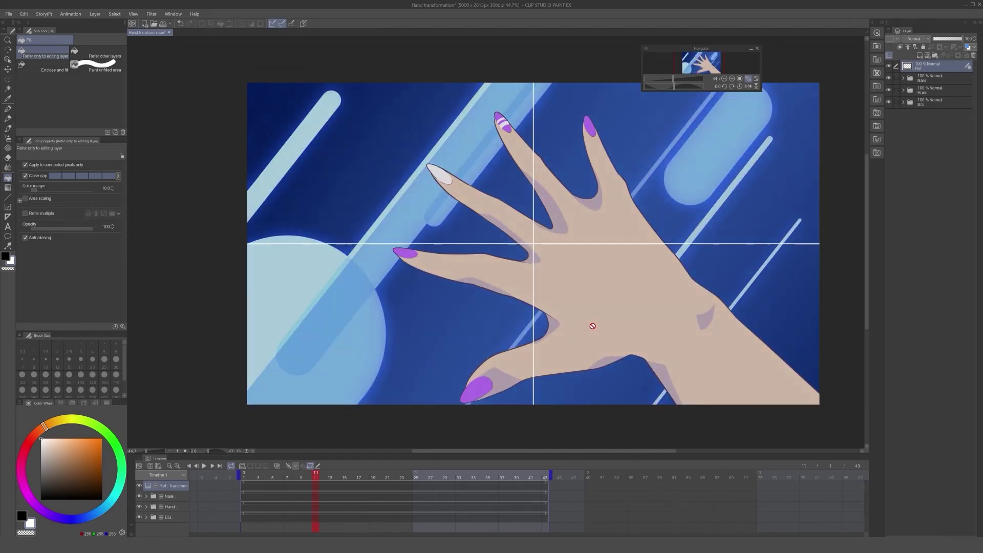
- At frame 13, centre the white cross on the thumbnail, enlarged and rotated, and trim the Ref clip to start there
{"action": "key", "text": "Right"}
{"action": "key", "text": "Right"}
{"action": "key", "text": "Right"}
{"action": "key", "text": "ctrl"}
{"action": "left_click_drag", "start_coordinate": [548, 244], "coordinate": [496, 389]}
{"action": "scroll", "coordinate": [598, 360], "scroll_direction": "down", "scroll_amount": 2}
{"action": "left_click", "coordinate": [683, 243], "text": "alt+shift"}
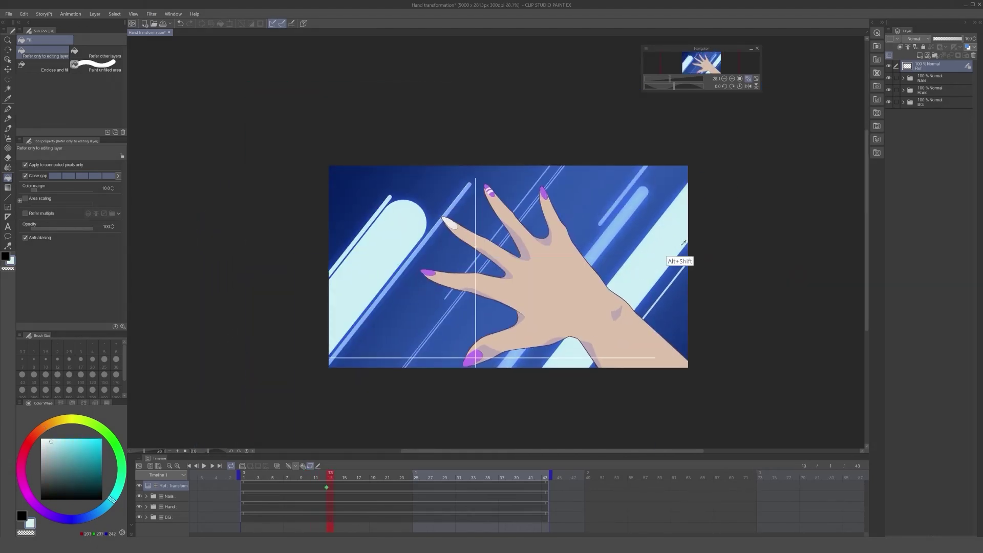
{"action": "left_click_drag", "start_coordinate": [679, 243], "coordinate": [664, 144]}
{"action": "left_click_drag", "start_coordinate": [241, 483], "coordinate": [327, 494]}
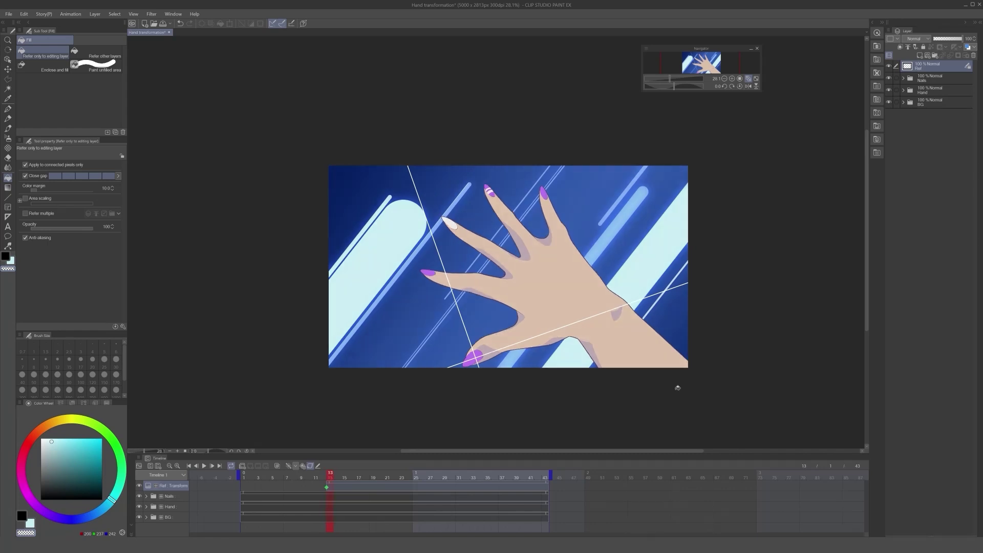
- Duplicate the Ref layer twice and place the copied crosses, each rotated differently, on the index and middle fingernails
{"action": "key", "text": "ctrl+v"}
{"action": "left_click_drag", "start_coordinate": [533, 340], "coordinate": [626, 298]}
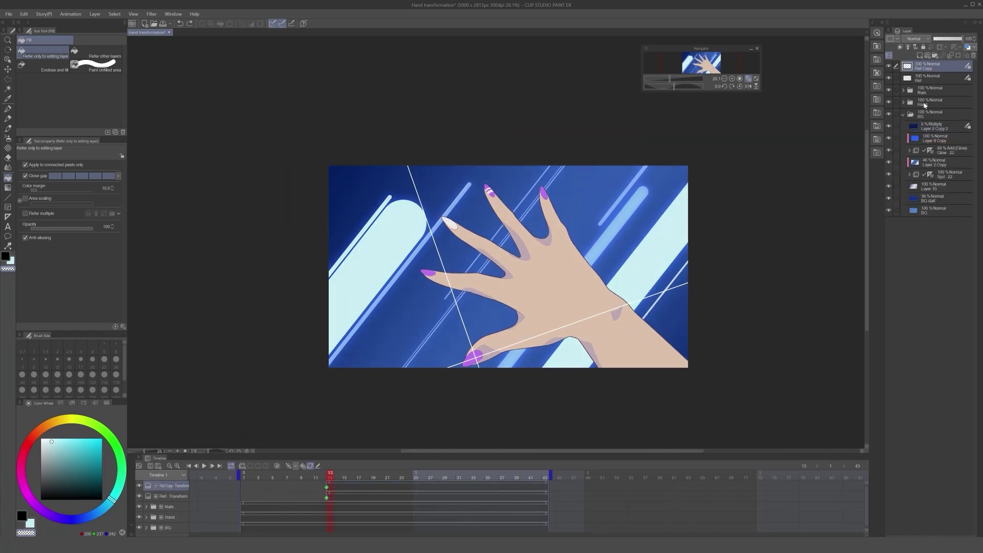
{"action": "left_click_drag", "start_coordinate": [662, 144], "coordinate": [700, 149]}
{"action": "key", "text": "ctrl+c"}
{"action": "key", "text": "ctrl+v"}
{"action": "left_click_drag", "start_coordinate": [730, 195], "coordinate": [755, 149]}
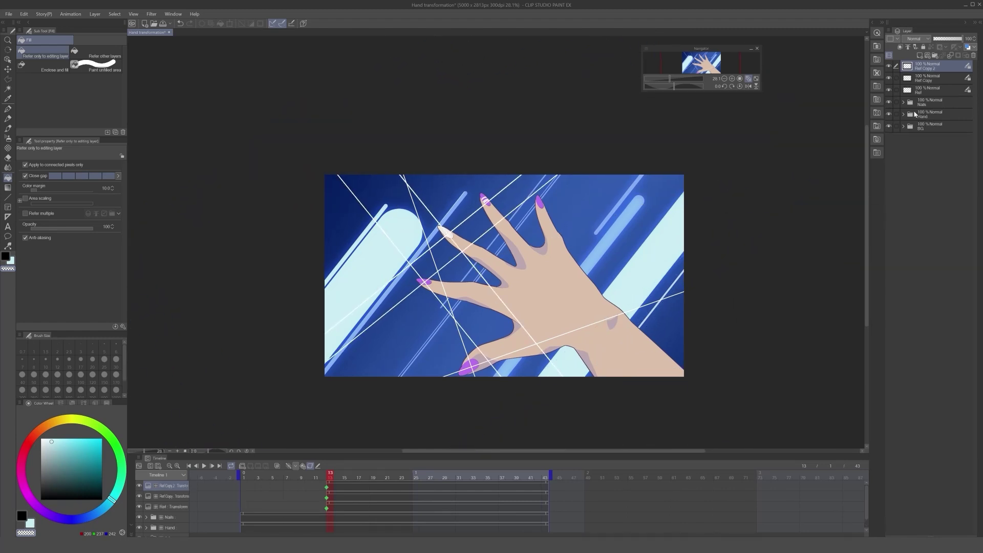
- Hide the three Ref cross layers to clear the view of the hand
{"action": "left_click", "coordinate": [889, 90]}
{"action": "left_click", "coordinate": [888, 78]}
{"action": "scroll", "coordinate": [686, 234], "scroll_direction": "down", "scroll_amount": 2}
{"action": "left_click_drag", "start_coordinate": [788, 144], "coordinate": [802, 148]}
{"action": "left_click", "coordinate": [888, 67]}
{"action": "left_click", "coordinate": [888, 89]}
{"action": "left_click", "coordinate": [889, 89]}
{"action": "left_click", "coordinate": [889, 77]}
{"action": "left_click", "coordinate": [888, 77]}
{"action": "left_click", "coordinate": [888, 67]}
{"action": "left_click", "coordinate": [888, 67]}
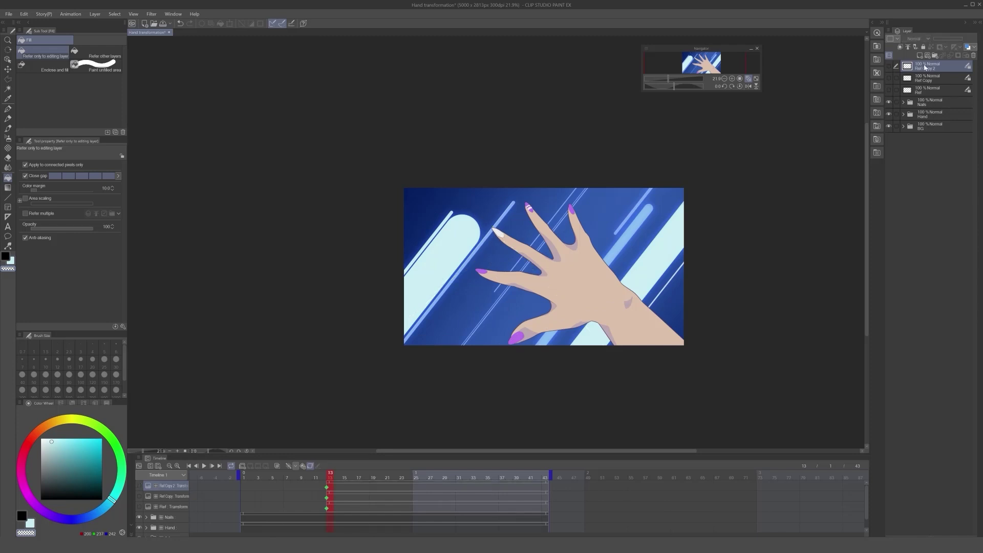
- Duplicate the top Ref layer, show the copy, and place its rotated cross on the ring fingernail
{"action": "key", "text": "ctrl+c"}
{"action": "key", "text": "ctrl+v"}
{"action": "left_click", "coordinate": [889, 66]}
{"action": "left_click_drag", "start_coordinate": [715, 246], "coordinate": [644, 349]}
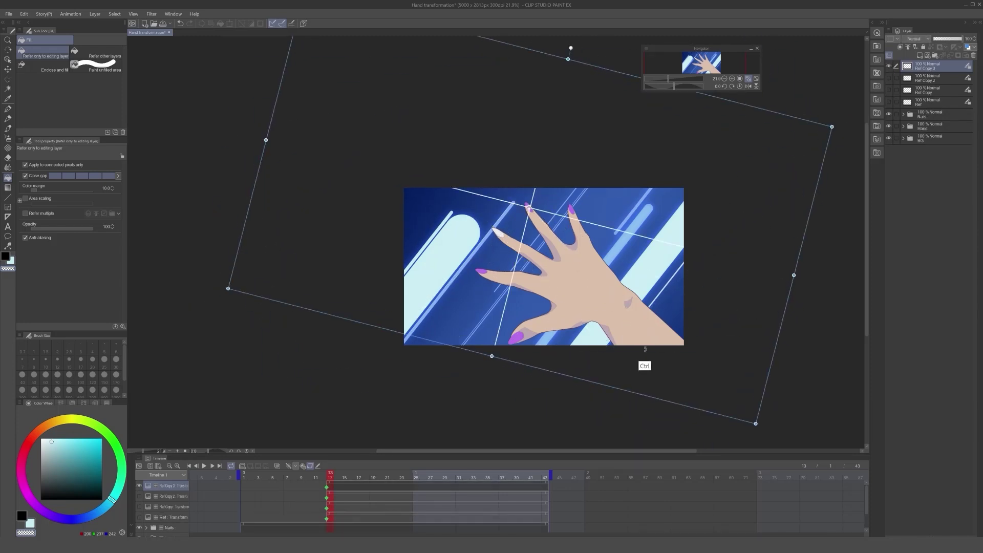
{"action": "key", "text": "Return"}
- Duplicate the cross once more, place it rotated on the little fingernail, and show all the Ref layers
{"action": "key", "text": "ctrl+c"}
{"action": "key", "text": "ctrl+v"}
{"action": "key", "text": "ctrl+t"}
{"action": "left_click_drag", "start_coordinate": [791, 293], "coordinate": [831, 200]}
{"action": "key", "text": "Return"}
{"action": "left_click", "coordinate": [889, 67]}
{"action": "left_click_drag", "start_coordinate": [889, 115], "coordinate": [889, 67]}
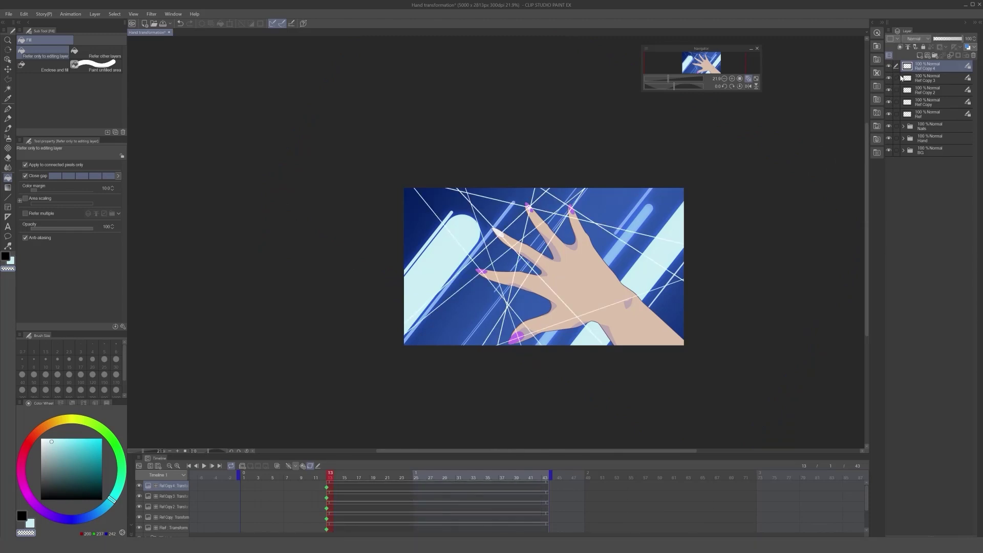
- Rename the cross layers in order from Ref 1 to Ref 5
{"action": "left_click_drag", "start_coordinate": [656, 270], "coordinate": [737, 261]}
{"action": "left_click", "coordinate": [907, 103]}
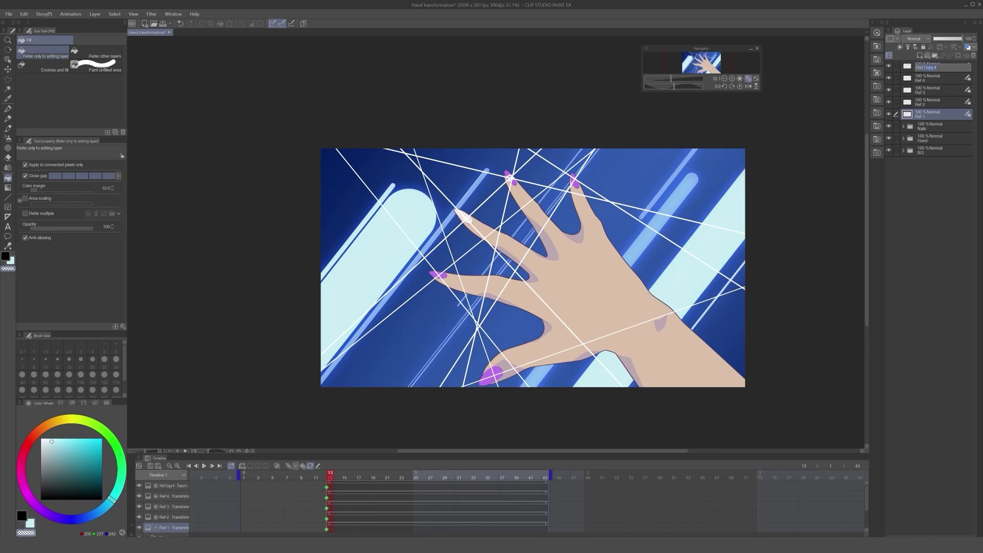
{"action": "type", "text": "Ref 5"}
{"action": "key", "text": "Return"}
- Stagger the Ref 2 to Ref 5 clips on the timeline so each starts five frames after the previous one
{"action": "left_click_drag", "start_coordinate": [342, 516], "coordinate": [378, 516]}
{"action": "left_click_drag", "start_coordinate": [342, 506], "coordinate": [450, 496]}
{"action": "left_click_drag", "start_coordinate": [342, 485], "coordinate": [485, 485]}
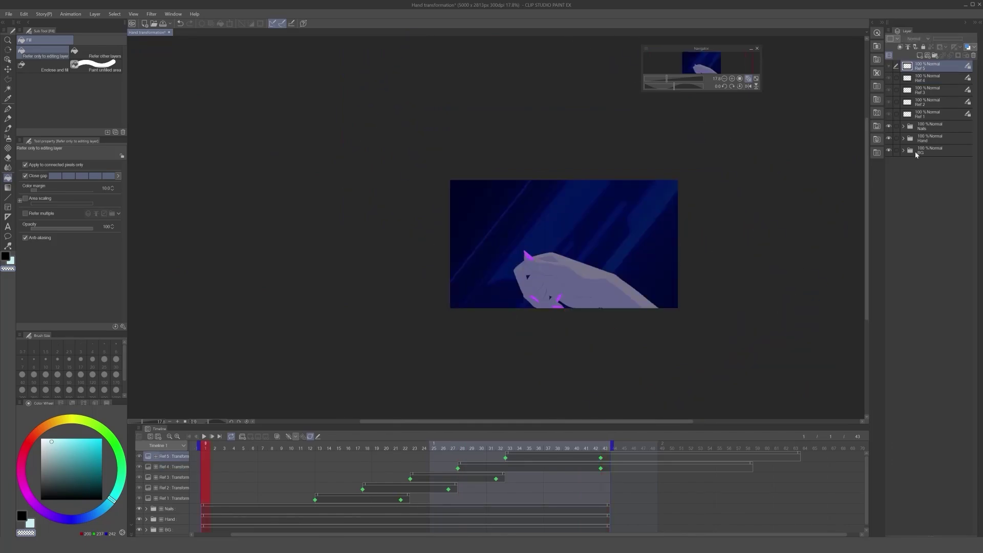
{"action": "scroll", "coordinate": [739, 237], "scroll_direction": "up", "scroll_amount": 3}
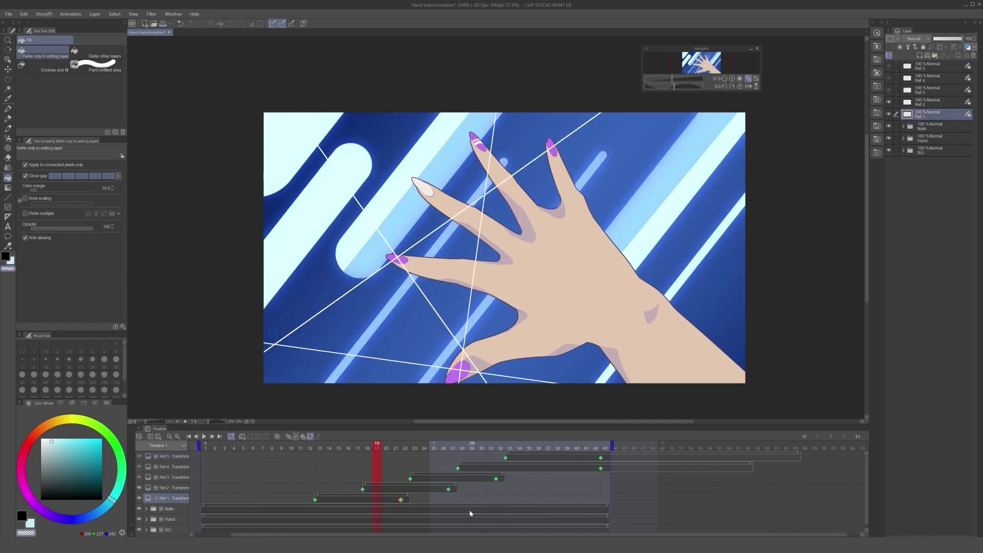
- Add an extra transform keyframe near the start of the Ref 1 and Ref 2 clips, at frames 15 and 20
{"action": "left_click", "coordinate": [289, 437]}
{"action": "left_click_drag", "start_coordinate": [372, 501], "coordinate": [336, 502]}
{"action": "key", "text": "Right"}
{"action": "key", "text": "Right"}
{"action": "key", "text": "Right"}
{"action": "key", "text": "Right"}
{"action": "key", "text": "Right"}
{"action": "left_click", "coordinate": [447, 490]}
{"action": "key", "text": "Left"}
{"action": "key", "text": "Left"}
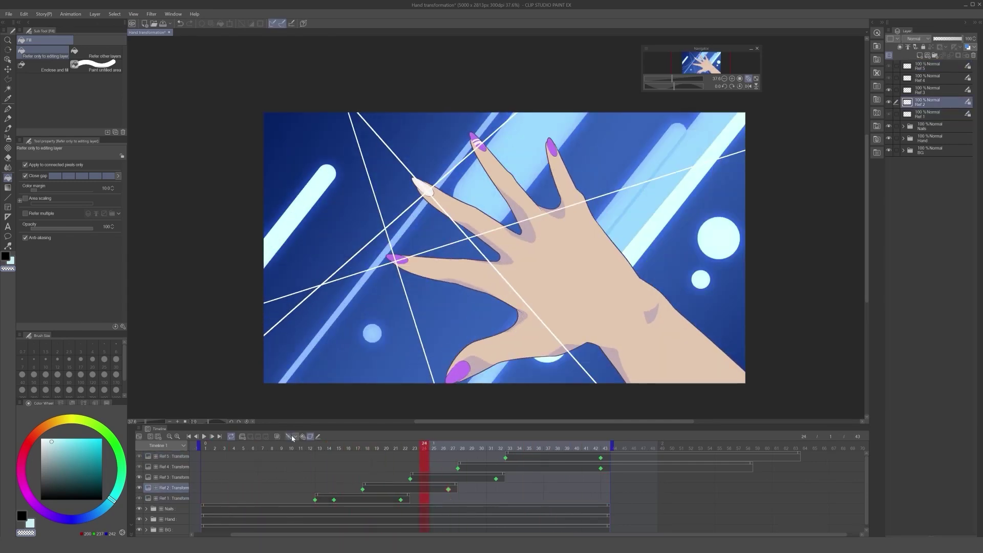
- Add an extra transform keyframe near the start of Ref 3, Ref 4 and Ref 5, at frames 25, 30 and 35
{"action": "left_click", "coordinate": [495, 477]}
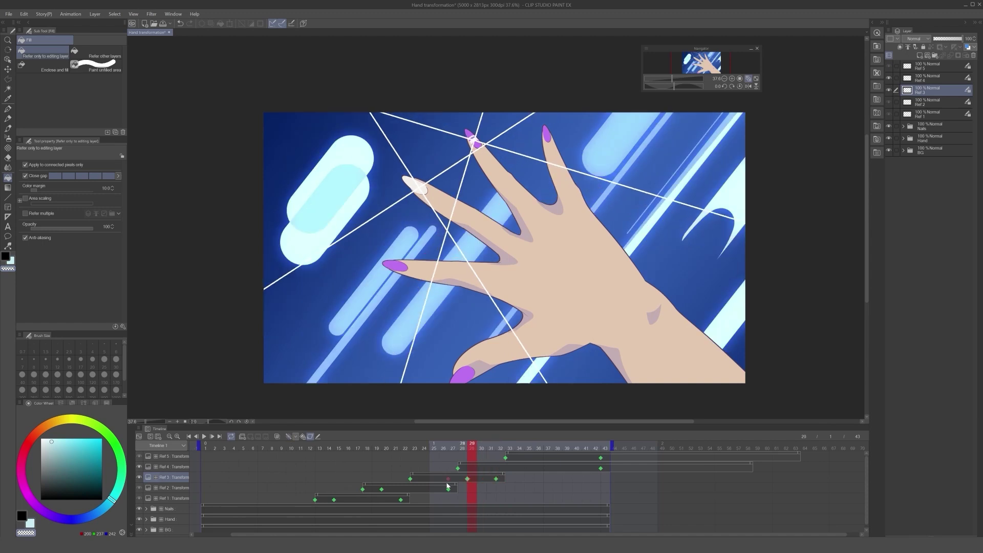
{"action": "left_click", "coordinate": [600, 469]}
{"action": "key", "text": "Left"}
{"action": "key", "text": "Left"}
{"action": "key", "text": "Left"}
{"action": "left_click", "coordinate": [288, 436]}
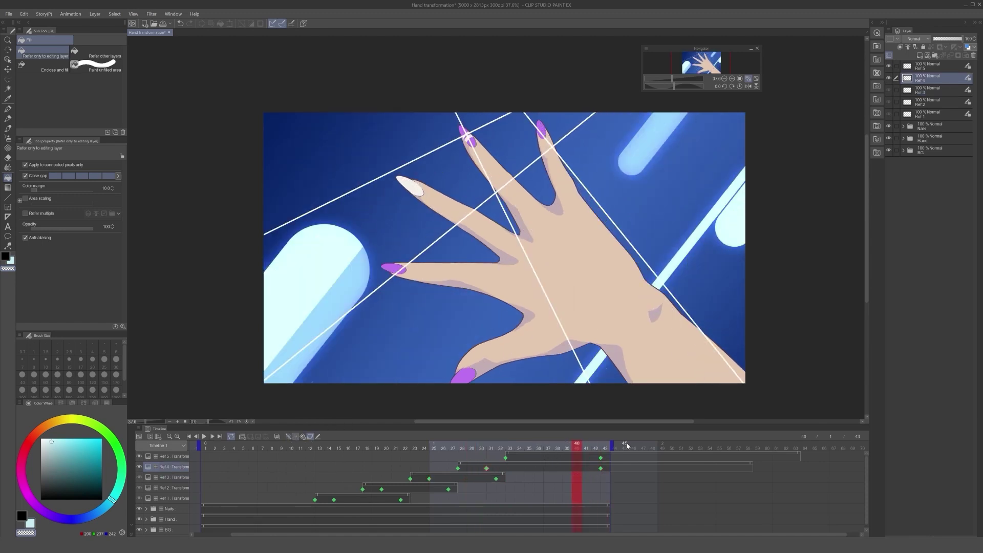
{"action": "left_click", "coordinate": [600, 458]}
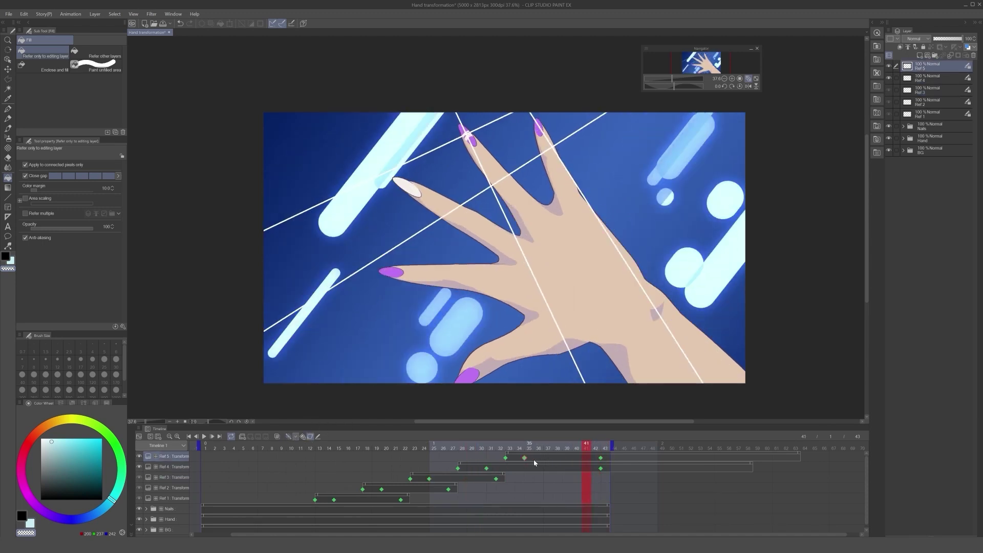
{"action": "left_click", "coordinate": [484, 468]}
- Play back the animation to check the timing of the rotating crosses
{"action": "key", "text": "space"}
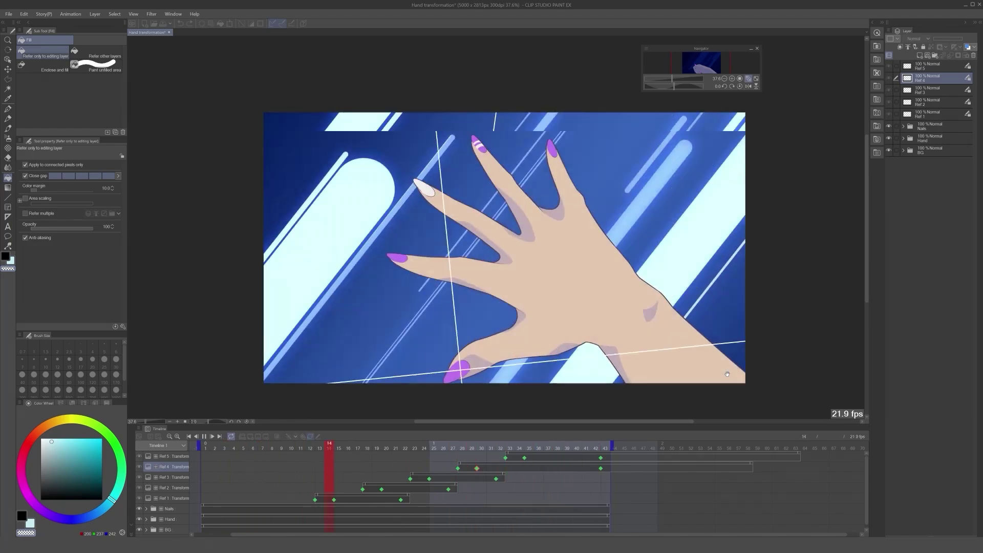
{"action": "key", "text": "space"}
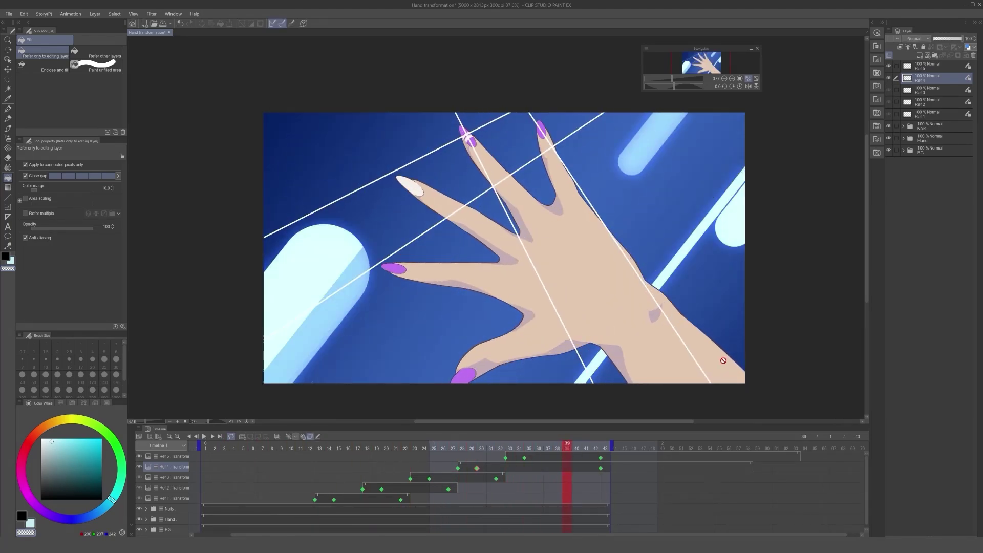
{"action": "left_click", "coordinate": [312, 448]}
{"action": "key", "text": "space"}
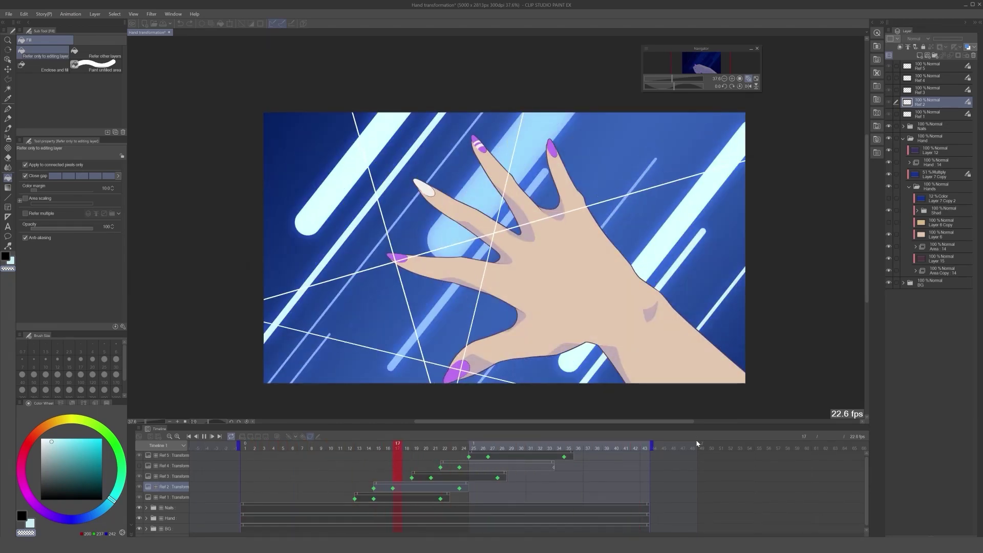
{"action": "key", "text": "space"}
{"action": "key", "text": "space"}
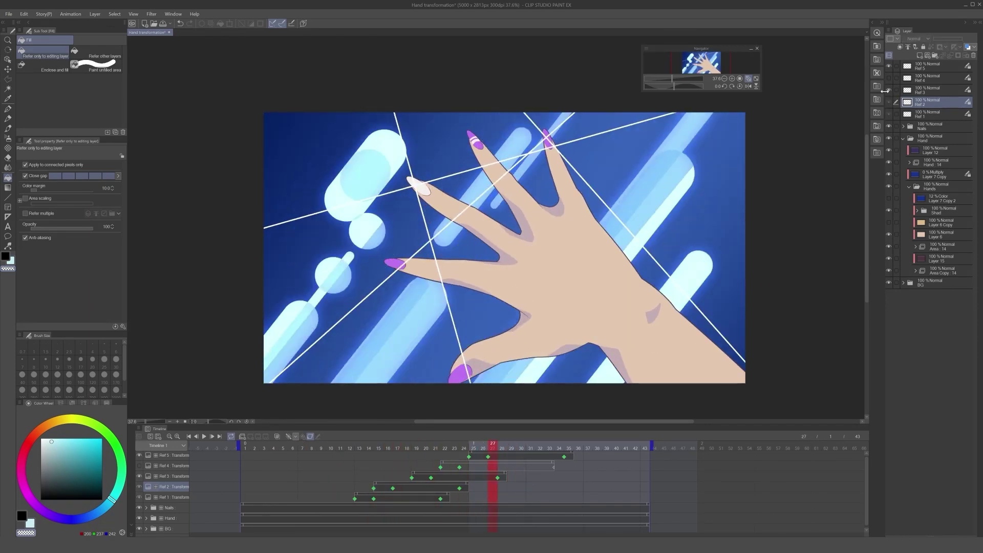
- Lengthen the Ref 2 clip, move its last keyframe to frame 35, and play back the result
{"action": "left_click_drag", "start_coordinate": [561, 490], "coordinate": [564, 491]}
{"action": "left_click_drag", "start_coordinate": [459, 489], "coordinate": [564, 490]}
{"action": "left_click_drag", "start_coordinate": [552, 446], "coordinate": [368, 445]}
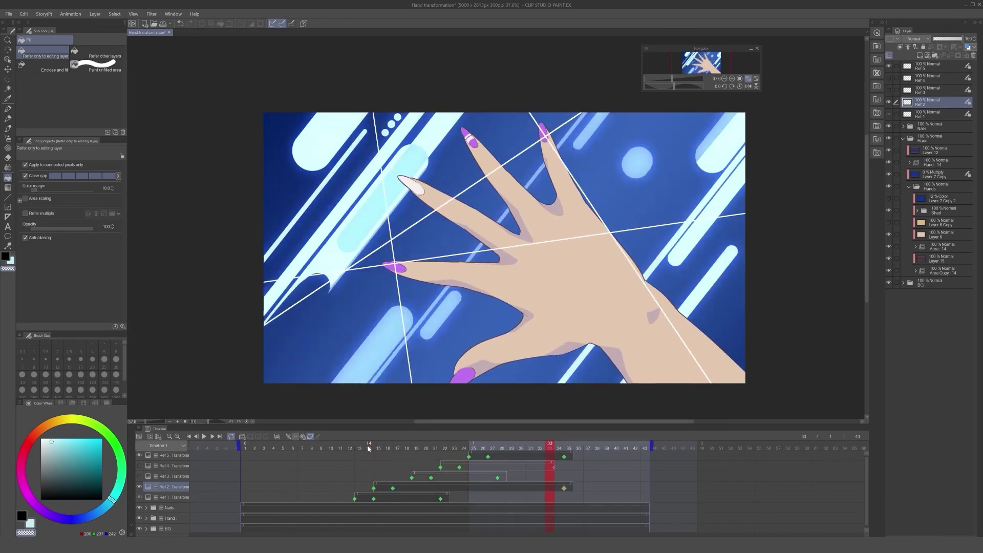
{"action": "key", "text": "space"}
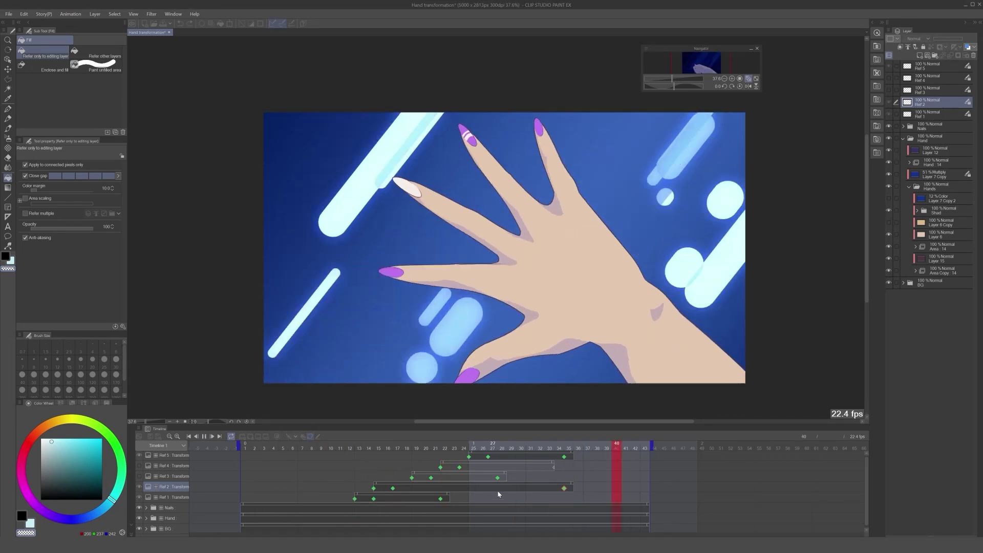
- Shift the Ref 5 clip earlier to start at frame 22 and move its last keyframe to frame 35
{"action": "left_click_drag", "start_coordinate": [485, 455], "coordinate": [458, 455]}
{"action": "key", "text": "space"}
{"action": "left_click_drag", "start_coordinate": [535, 457], "coordinate": [563, 457]}
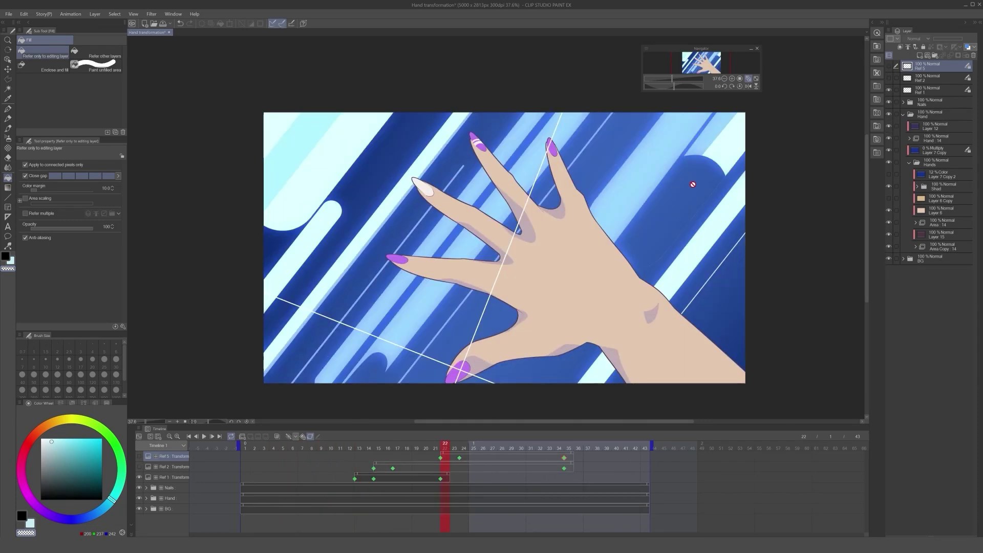
- On cel 1 in a new animation folder at frame 13, draw black rays along the Ref 1 cross with rulers and the G-pen
{"action": "key", "text": "ctrl+shift+n"}
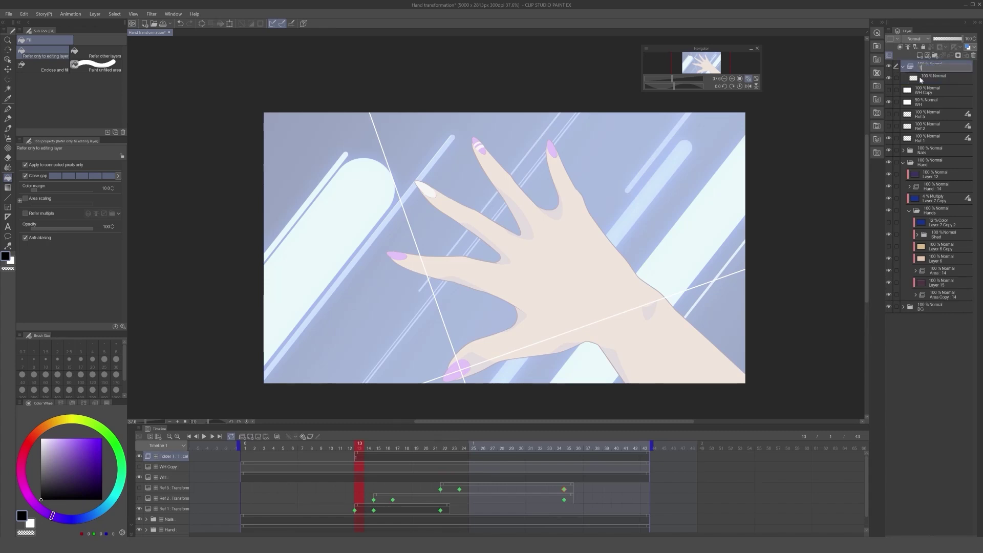
{"action": "left_click", "coordinate": [906, 80]}
{"action": "key", "text": "p"}
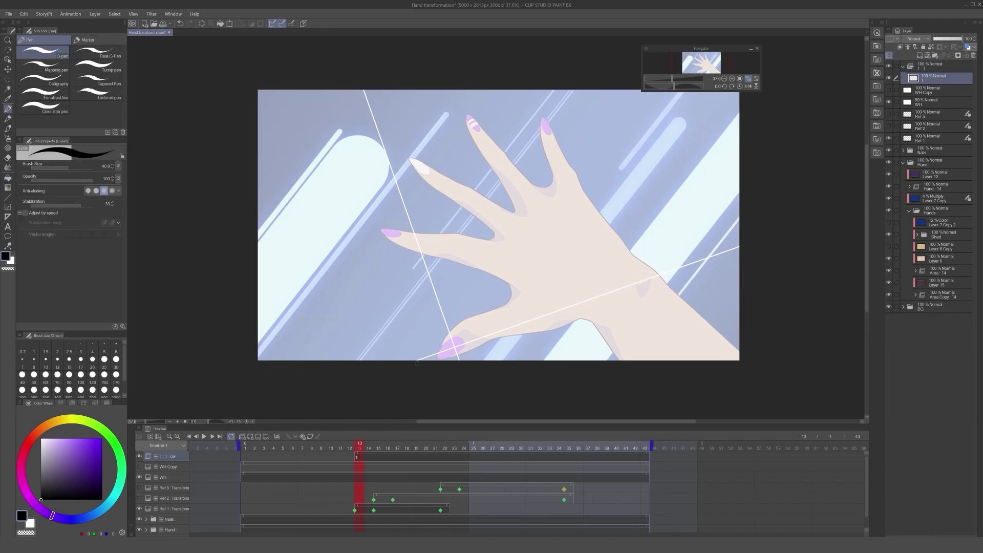
{"action": "key", "text": "u"}
{"action": "left_click_drag", "start_coordinate": [786, 231], "coordinate": [786, 231]}
{"action": "key", "text": "p"}
{"action": "left_click_drag", "start_coordinate": [666, 331], "coordinate": [694, 326]}
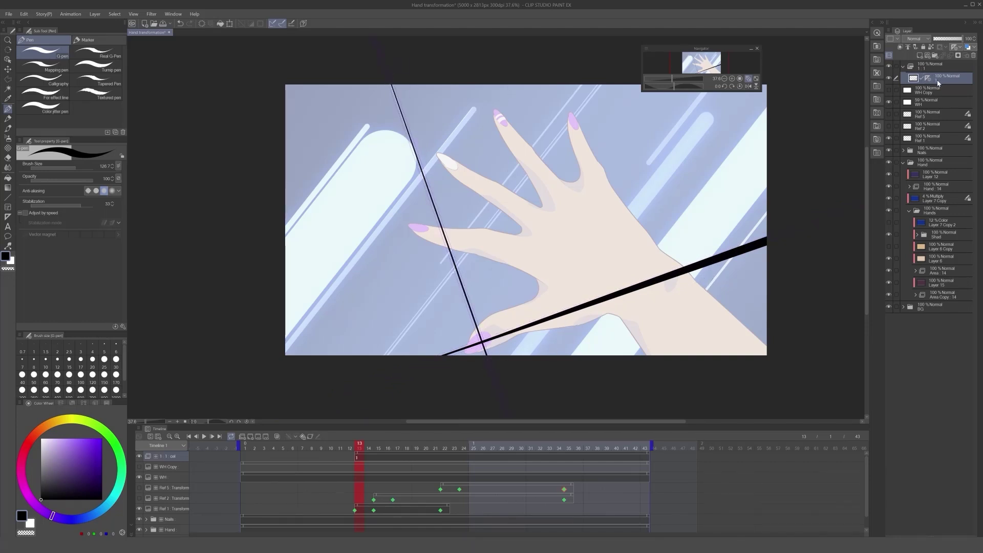
- Put the ray layer in its own folder as Rays and add a layer named Circle above it
{"action": "right_click", "coordinate": [939, 82]}
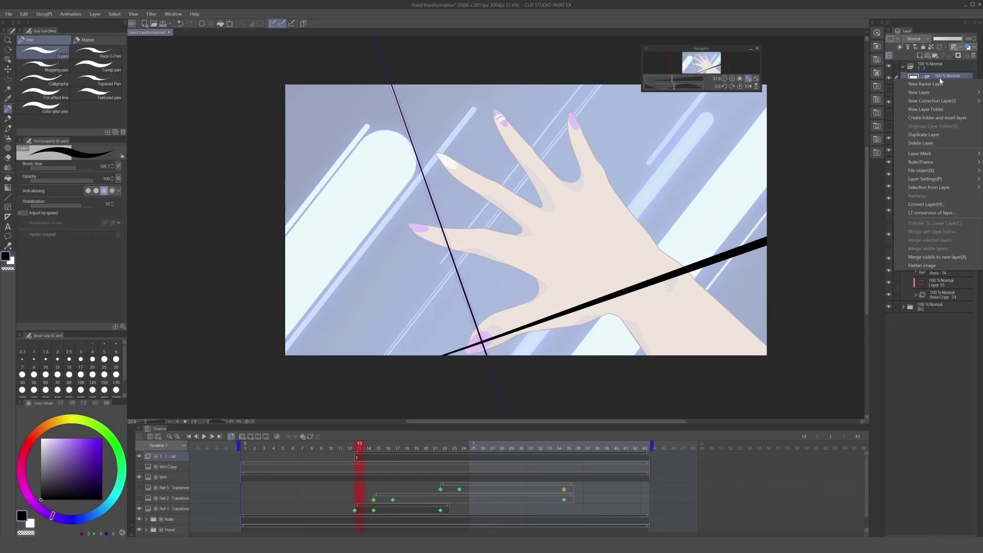
{"action": "left_click", "coordinate": [968, 120]}
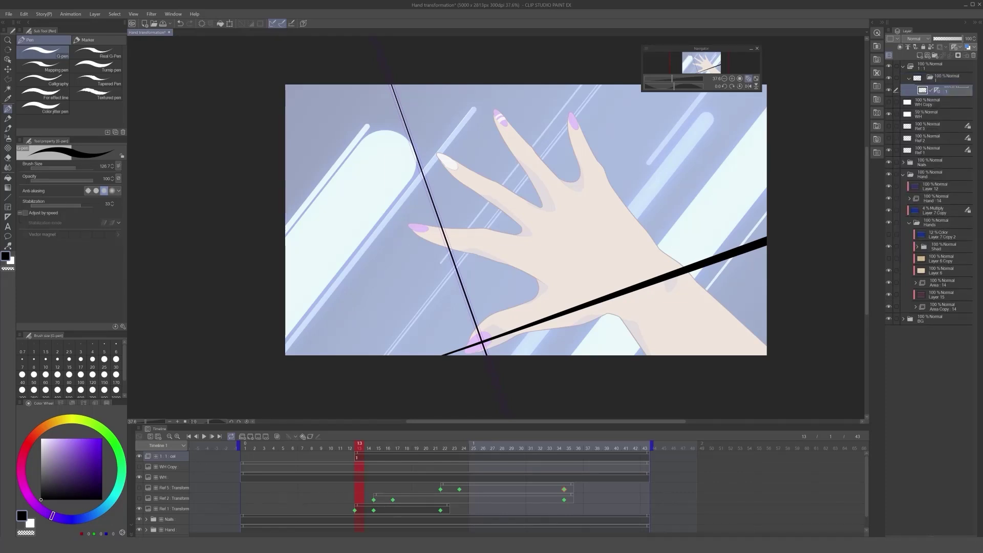
{"action": "key", "text": "ctrl+shift+n"}
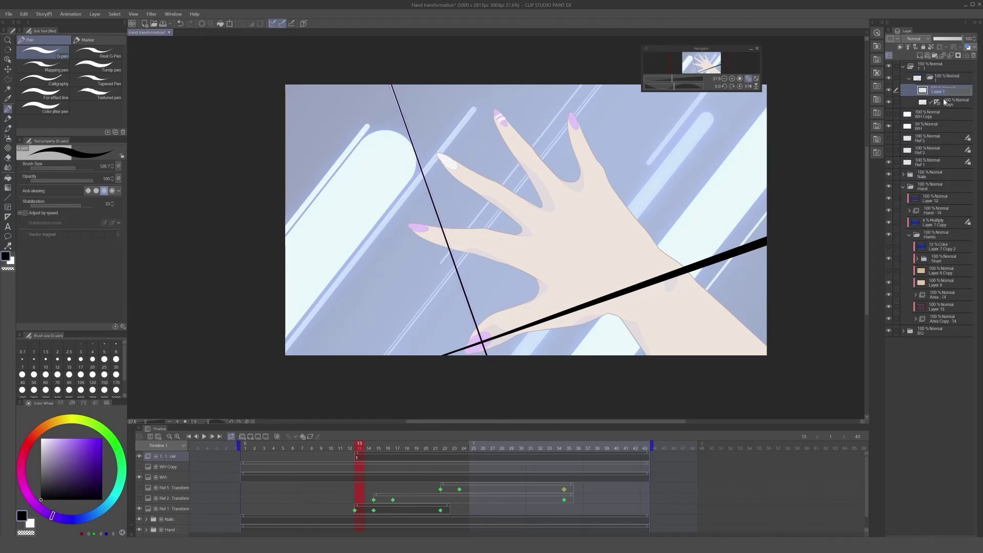
- Create a circle ruler on the Circle layer, centred where the rays cross on the thumbnail, and enlarge it to span the hand
{"action": "key", "text": "u"}
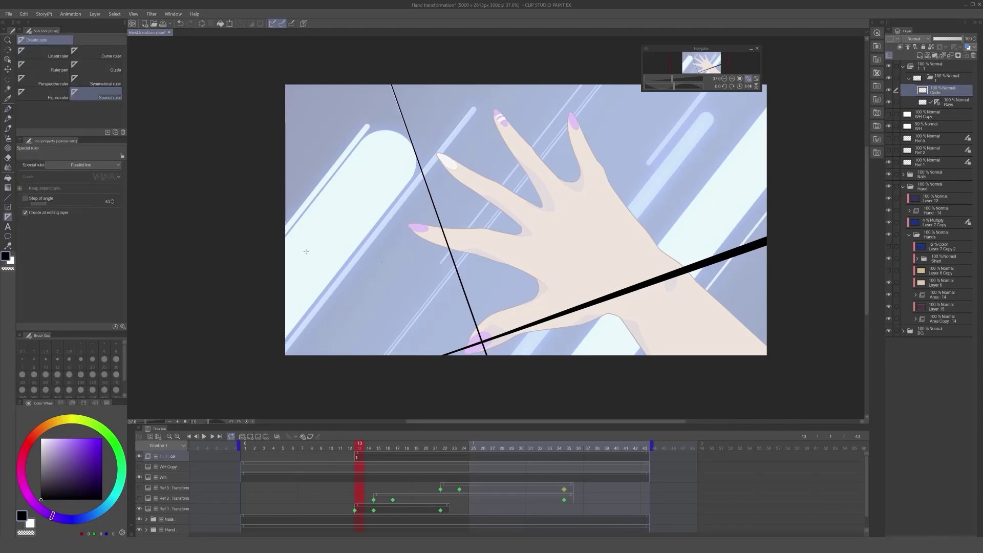
{"action": "key", "text": "ctrl+t"}
{"action": "left_click_drag", "start_coordinate": [495, 286], "coordinate": [510, 335]}
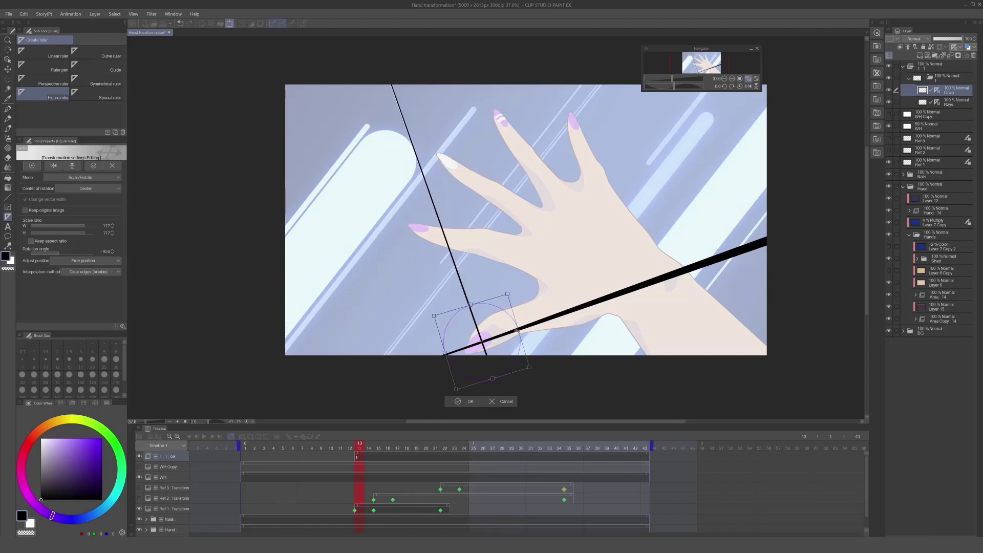
{"action": "left_click_drag", "start_coordinate": [508, 294], "coordinate": [720, 103]}
{"action": "key", "text": "Return"}
- Fill a small solid black circle where the rays cross and duplicate the circle layer as Circle 2
{"action": "key", "text": "ctrl+t"}
{"action": "key", "text": "Return"}
{"action": "key", "text": "g"}
{"action": "left_click", "coordinate": [481, 341]}
{"action": "key", "text": "ctrl+v"}
{"action": "key", "text": "ctrl+t"}
{"action": "key", "text": "Return"}
{"action": "key", "text": "p"}
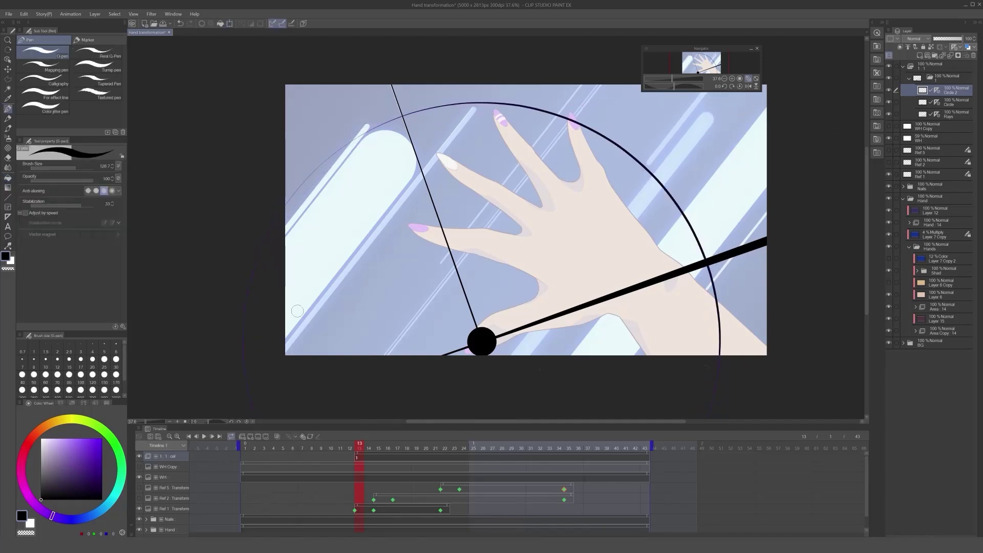
- Add cel 2 at frame 14 and draw black rays along the Ref 1 cross on its Rays layer using rulers
{"action": "key", "text": "Right"}
{"action": "key", "text": "ctrl+alt+n"}
{"action": "key", "text": "alt+["}
{"action": "key", "text": "alt+["}
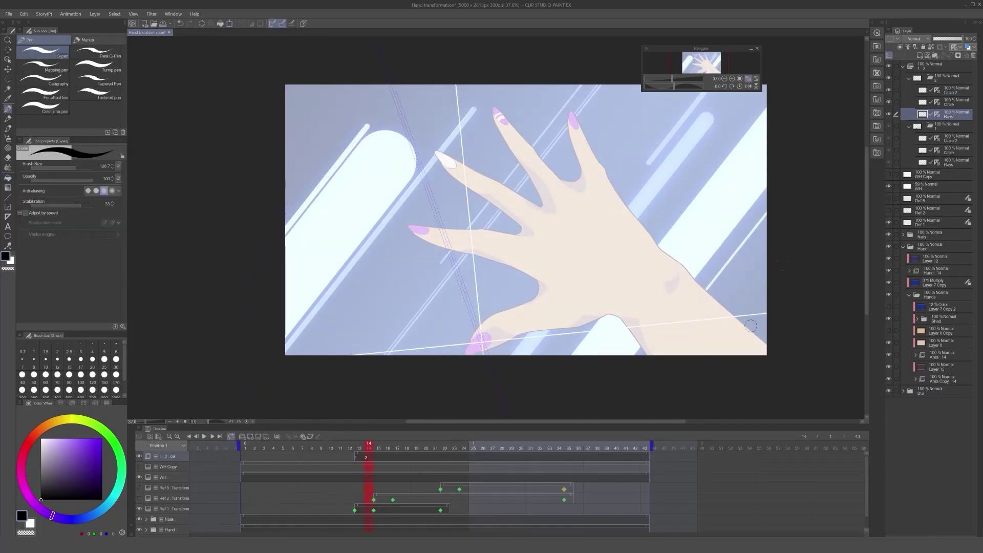
{"action": "left_click_drag", "start_coordinate": [455, 76], "coordinate": [467, 251]}
{"action": "left_click", "coordinate": [277, 436]}
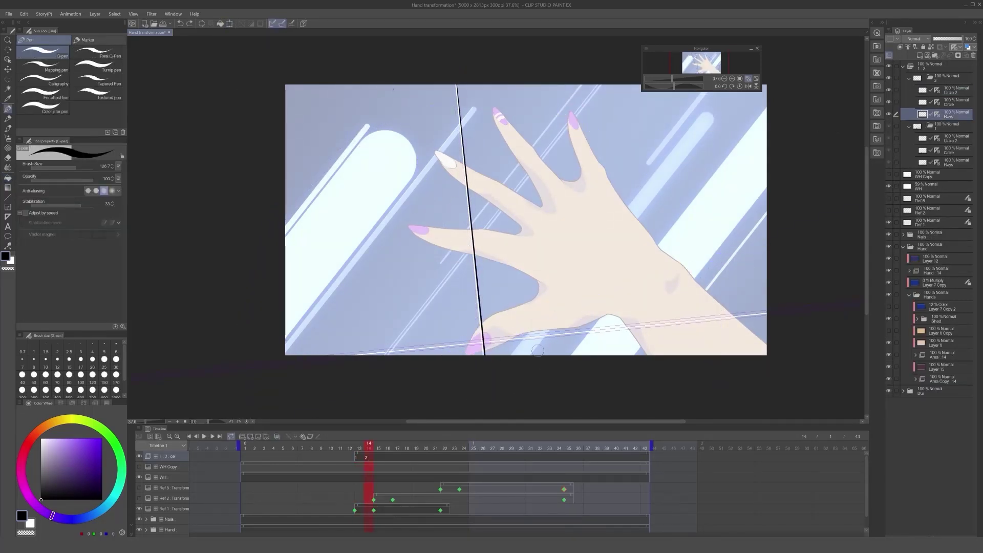
{"action": "left_click_drag", "start_coordinate": [353, 356], "coordinate": [797, 310]}
{"action": "left_click_drag", "start_coordinate": [353, 357], "coordinate": [797, 310]}
{"action": "key", "text": "ctrl+z"}
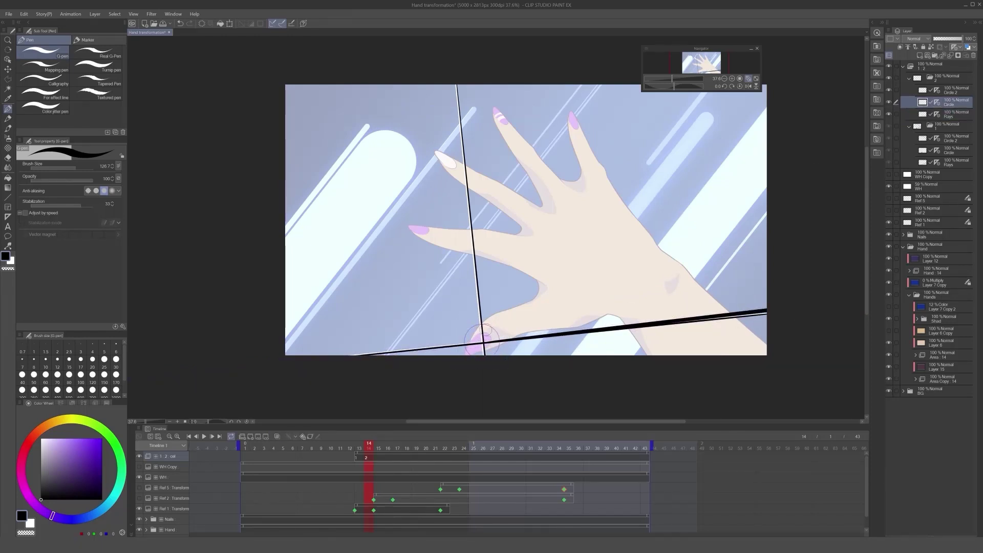
- On cel 2, draw a ring around the thumbnail's centre and a large arc across the hand with the enlarged Circle 2 ruler
{"action": "key", "text": "g"}
{"action": "key", "text": "p"}
{"action": "left_click", "coordinate": [947, 92]}
{"action": "left_click", "coordinate": [715, 178], "text": "ctrl"}
{"action": "left_click", "coordinate": [936, 91]}
{"action": "left_click_drag", "start_coordinate": [238, 97], "coordinate": [201, 62]}
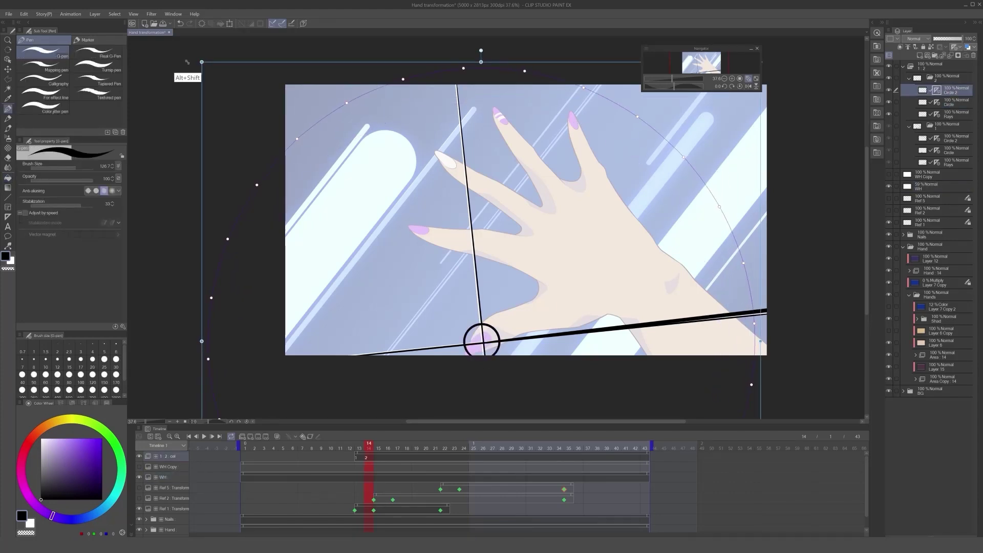
{"action": "left_click", "coordinate": [922, 90]}
{"action": "key", "text": "ctrl+z"}
{"action": "mouse_move", "coordinate": [285, 149]}
{"action": "left_mouse_down"}
{"action": "mouse_move", "coordinate": [550, 77]}
{"action": "mouse_move", "coordinate": [755, 353]}
{"action": "left_mouse_up"}
{"action": "left_click", "coordinate": [276, 436]}
{"action": "left_click", "coordinate": [277, 436]}
{"action": "key", "text": "Left"}
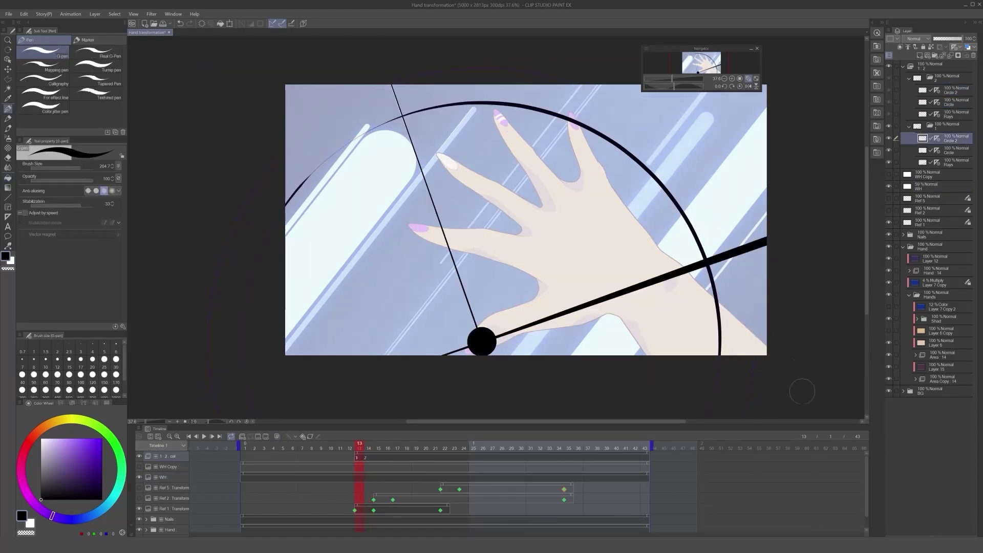
{"action": "key", "text": "Right"}
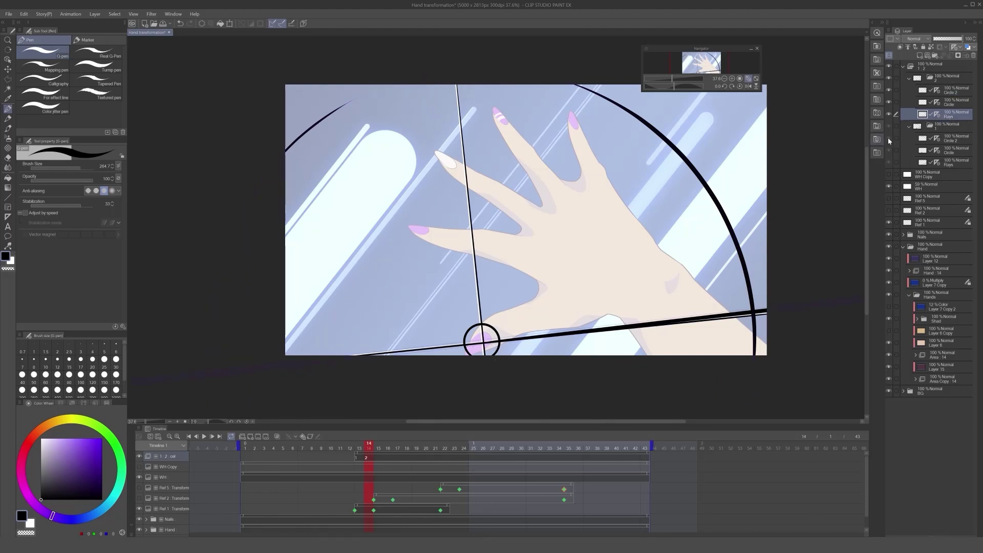
- Hide the ruler on cel 2's Rays layer and trim the rays inside the ring to points near the thumbnail's centre
{"action": "scroll", "coordinate": [463, 359], "scroll_direction": "up", "scroll_amount": 5}
{"action": "key", "text": "e"}
{"action": "left_click", "coordinate": [937, 114]}
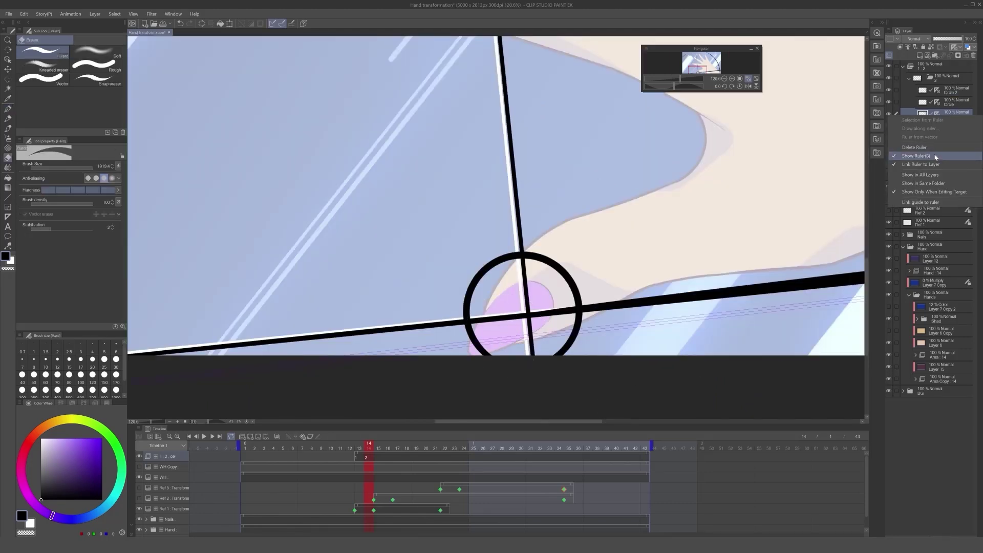
{"action": "scroll", "coordinate": [498, 302], "scroll_direction": "up", "scroll_amount": 3}
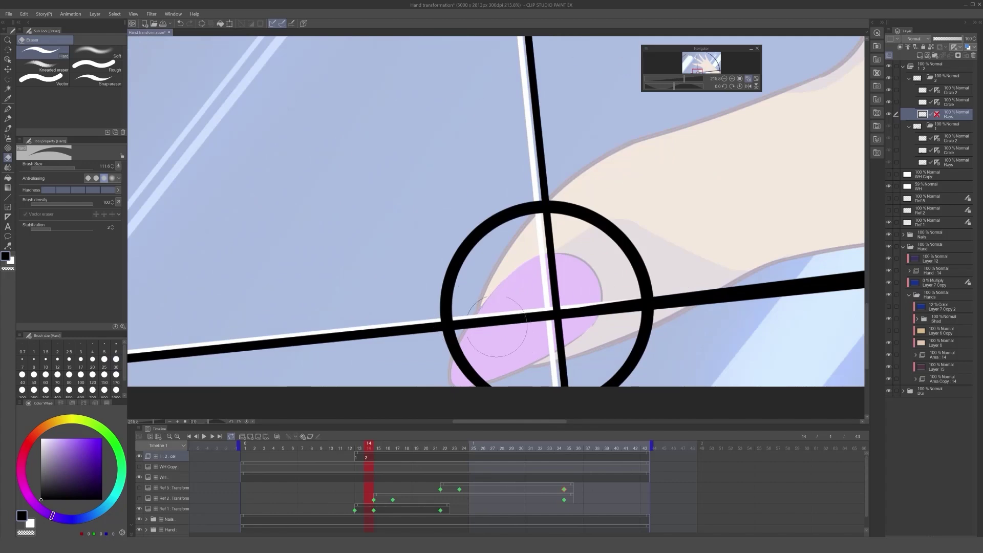
{"action": "key", "text": "p"}
{"action": "left_click_drag", "start_coordinate": [563, 308], "coordinate": [660, 297]}
{"action": "left_click_drag", "start_coordinate": [672, 332], "coordinate": [686, 241]}
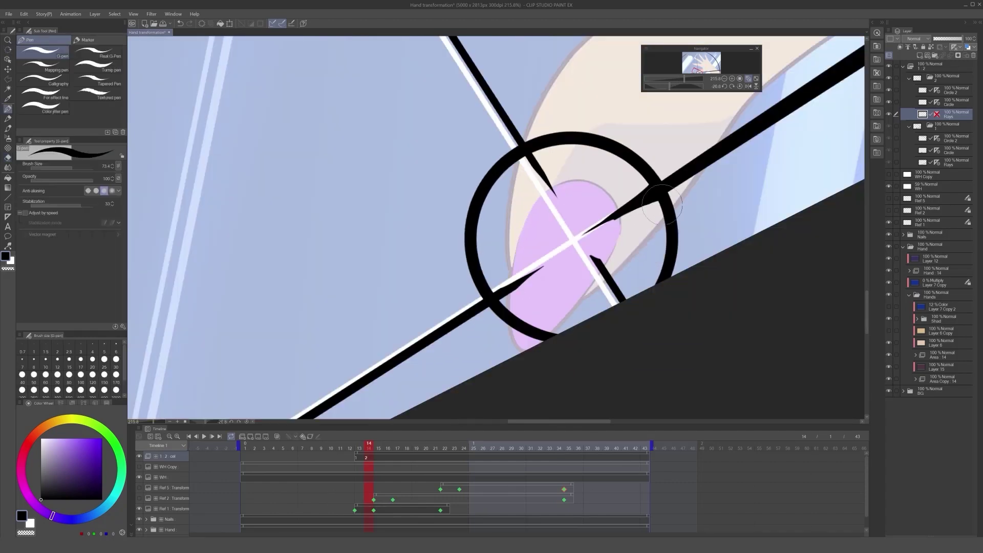
{"action": "key", "text": "e"}
{"action": "mouse_move", "coordinate": [627, 207]}
{"action": "left_mouse_down"}
{"action": "mouse_move", "coordinate": [671, 217]}
{"action": "mouse_move", "coordinate": [650, 312]}
{"action": "left_mouse_up"}
- Thicken cel 2's rays with the G-pen where they cross the ring, flaring them smoothly from the tapered inner tips
{"action": "key", "text": "p"}
{"action": "left_click_drag", "start_coordinate": [559, 293], "coordinate": [557, 346]}
{"action": "left_click_drag", "start_coordinate": [564, 240], "coordinate": [562, 197]}
{"action": "left_click_drag", "start_coordinate": [563, 180], "coordinate": [533, 154]}
{"action": "left_click_drag", "start_coordinate": [535, 271], "coordinate": [475, 310]}
{"action": "scroll", "coordinate": [491, 287], "scroll_direction": "down", "scroll_amount": 1}
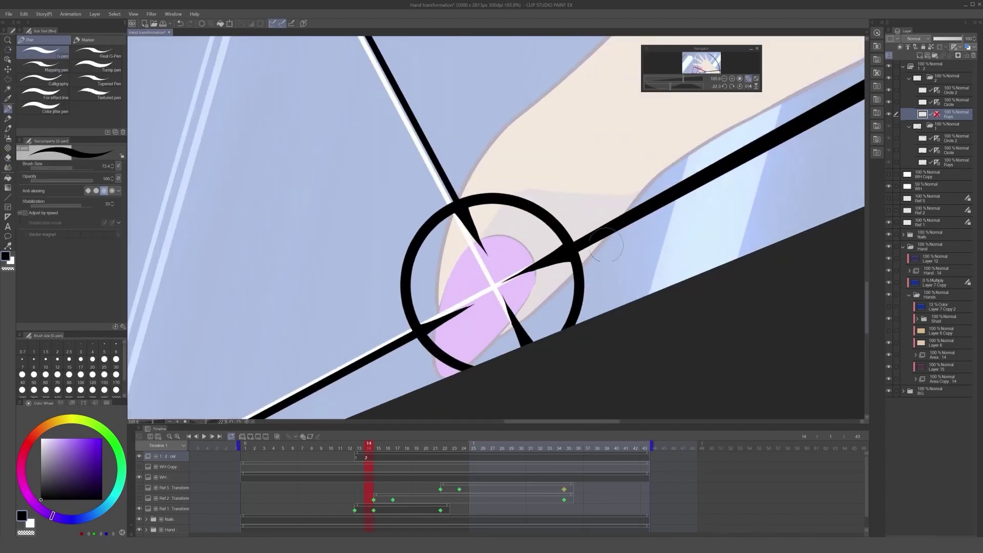
{"action": "left_click_drag", "start_coordinate": [580, 248], "coordinate": [657, 197]}
{"action": "left_click_drag", "start_coordinate": [537, 255], "coordinate": [659, 200]}
{"action": "scroll", "coordinate": [511, 287], "scroll_direction": "down", "scroll_amount": 2}
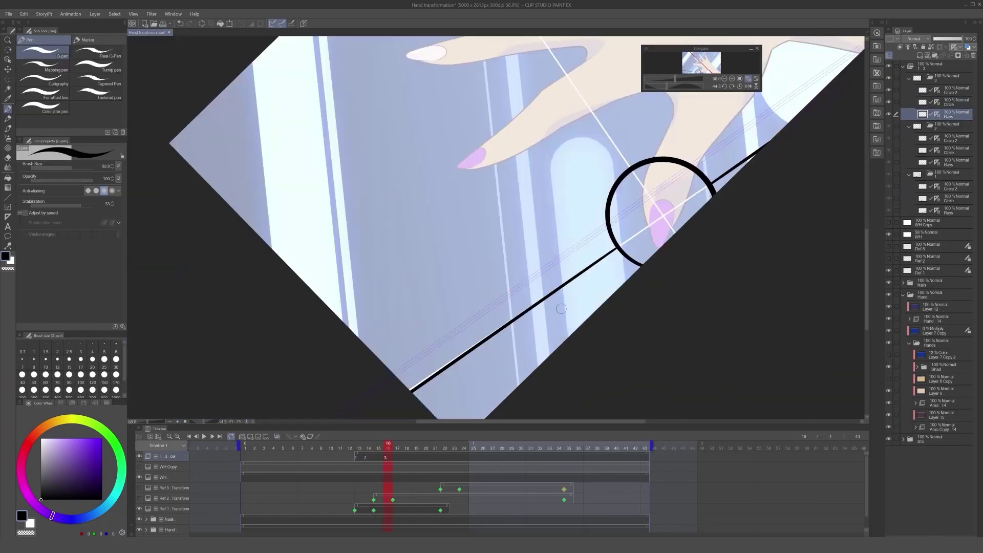
- On cel 3 at frame 16, fill in the tapered ray shapes on a separate layer and merge it into Rays
{"action": "scroll", "coordinate": [637, 144], "scroll_direction": "up", "scroll_amount": 5}
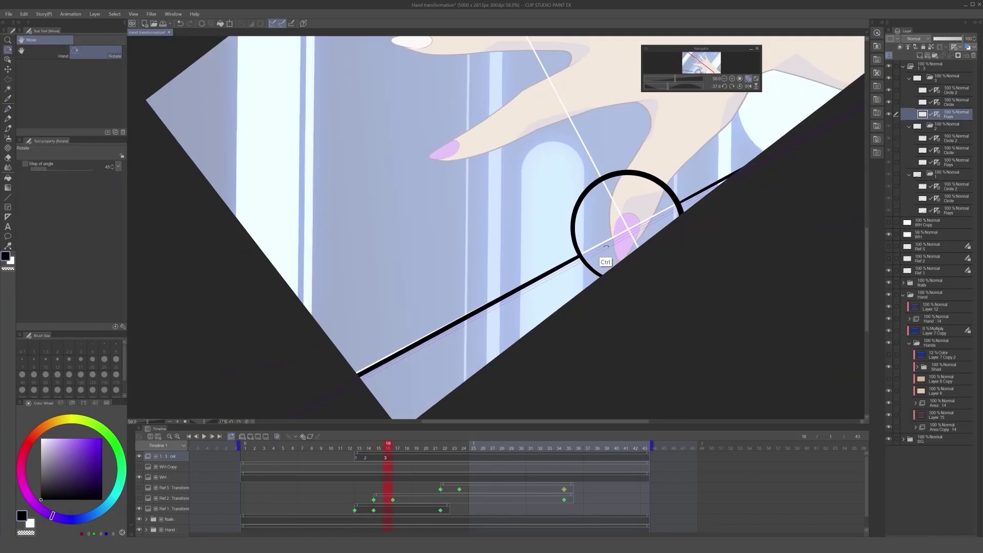
{"action": "left_click_drag", "start_coordinate": [638, 143], "coordinate": [505, 225]}
{"action": "key", "text": "g"}
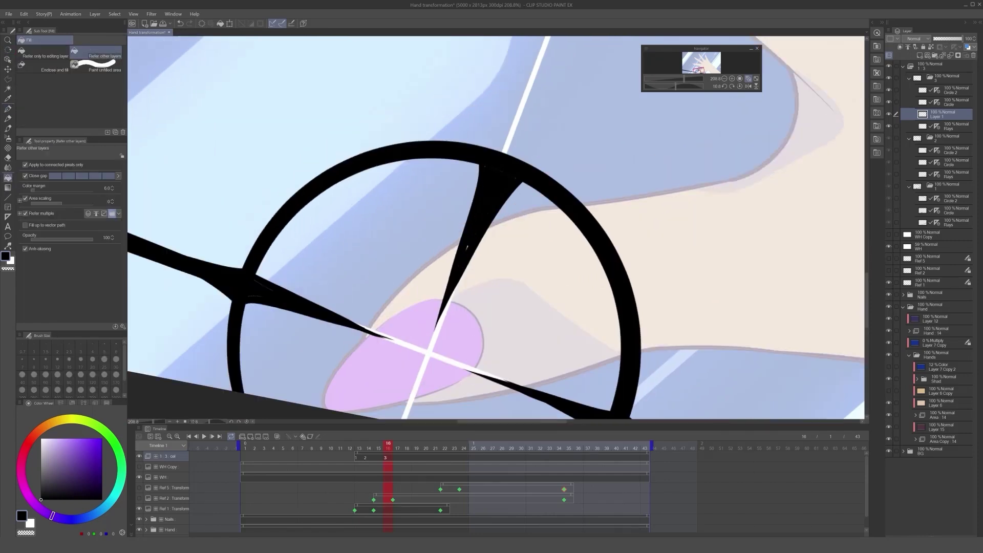
{"action": "key", "text": "p"}
{"action": "scroll", "coordinate": [501, 276], "scroll_direction": "down", "scroll_amount": 8}
{"action": "key", "text": "ctrl+e"}
- On cel 4 at frame 18, draw thick rays tapering inwards along both arms of the Ref 1 cross
{"action": "left_click", "coordinate": [936, 90]}
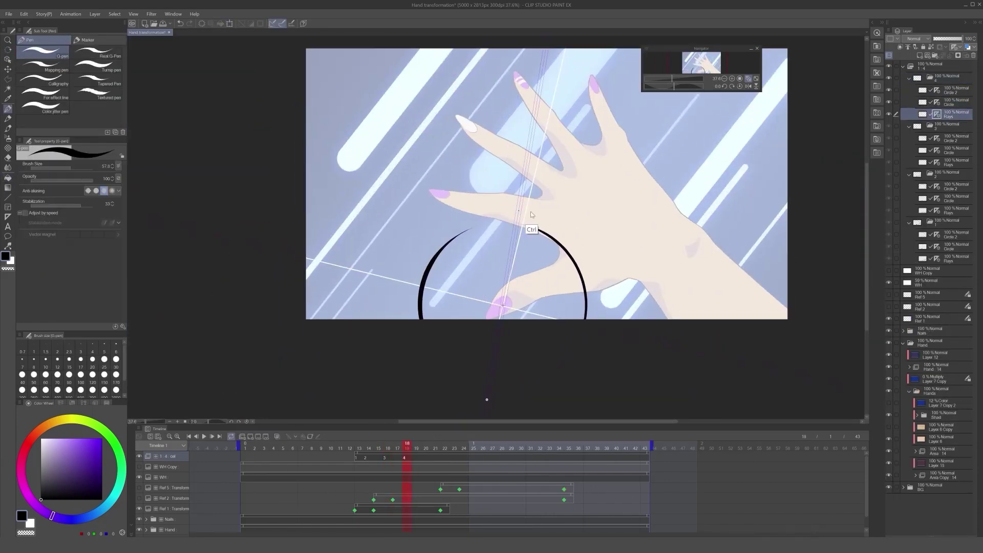
{"action": "left_click_drag", "start_coordinate": [302, 257], "coordinate": [450, 294]}
{"action": "left_click_drag", "start_coordinate": [530, 215], "coordinate": [500, 253]}
{"action": "left_click_drag", "start_coordinate": [540, 77], "coordinate": [497, 238]}
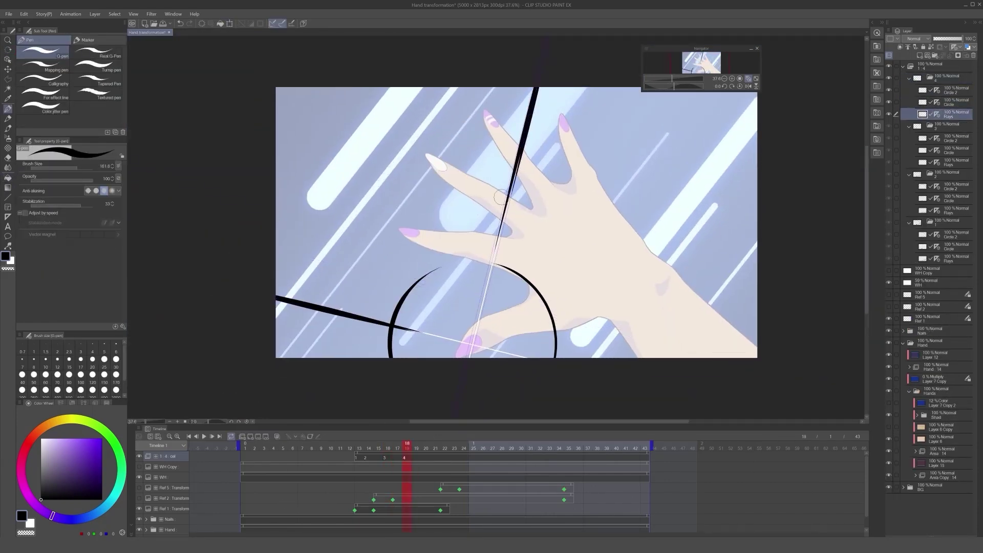
- Add cel 5 at frame 19 with onion skin on and draw circle arcs slightly larger than the previous cel's
{"action": "left_click", "coordinate": [416, 449]}
{"action": "left_click", "coordinate": [250, 437]}
{"action": "left_click", "coordinate": [277, 436]}
{"action": "left_click", "coordinate": [948, 102]}
{"action": "left_click_drag", "start_coordinate": [383, 358], "coordinate": [405, 282]}
{"action": "left_click_drag", "start_coordinate": [564, 357], "coordinate": [467, 252]}
{"action": "left_click", "coordinate": [936, 114]}
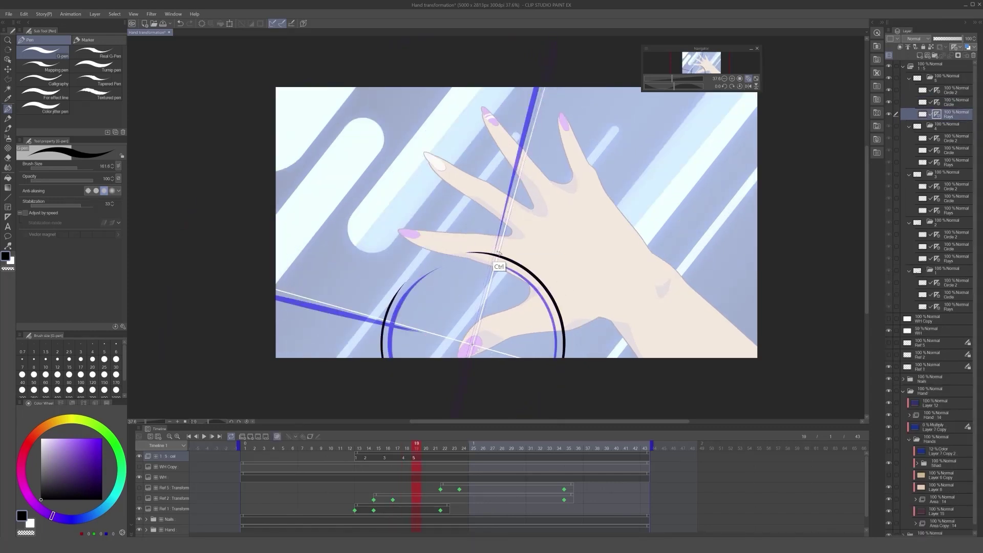
- Add cel 6 at frame 21, enlarge its circle ruler and draw wider arcs around the thumbnail on the Circle layer
{"action": "left_click", "coordinate": [435, 448]}
{"action": "left_click", "coordinate": [251, 436]}
{"action": "left_click", "coordinate": [936, 103]}
{"action": "left_click_drag", "start_coordinate": [565, 252], "coordinate": [572, 241]}
{"action": "left_click", "coordinate": [948, 102]}
{"action": "left_click_drag", "start_coordinate": [376, 358], "coordinate": [377, 327]}
{"action": "left_click_drag", "start_coordinate": [570, 356], "coordinate": [419, 262]}
{"action": "left_click", "coordinate": [936, 114]}
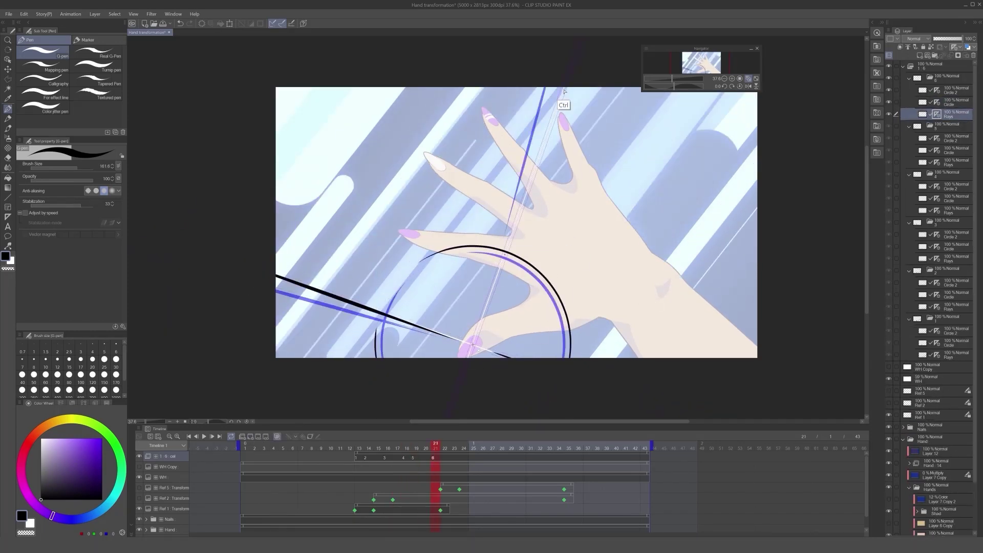
- Draw slightly larger, thinner circle arcs on cel 7 at frame 22 and on the following cel
{"action": "key", "text": "ctrl+Right"}
{"action": "left_click_drag", "start_coordinate": [573, 355], "coordinate": [384, 327]}
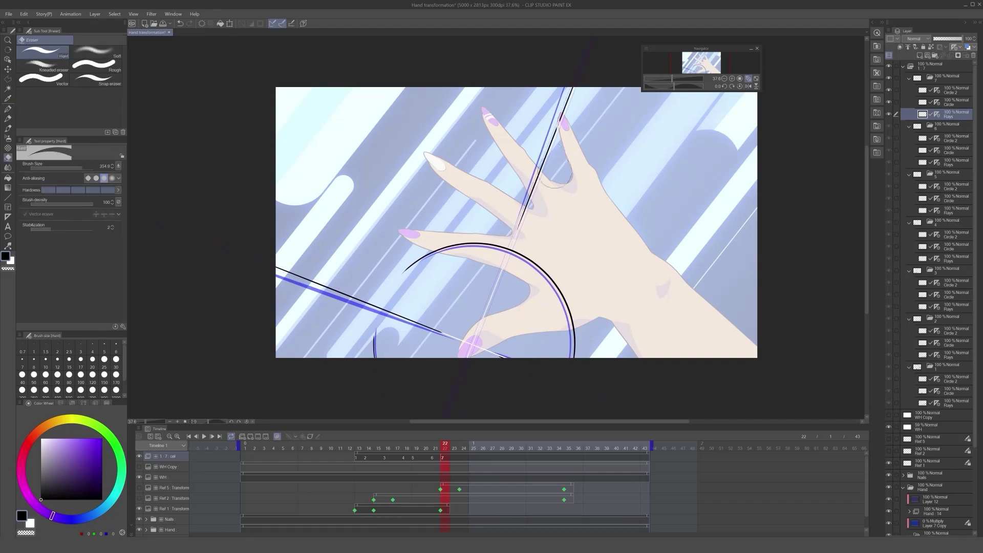
{"action": "key", "text": "ctrl+Right"}
{"action": "left_click_drag", "start_coordinate": [531, 244], "coordinate": [370, 288]}
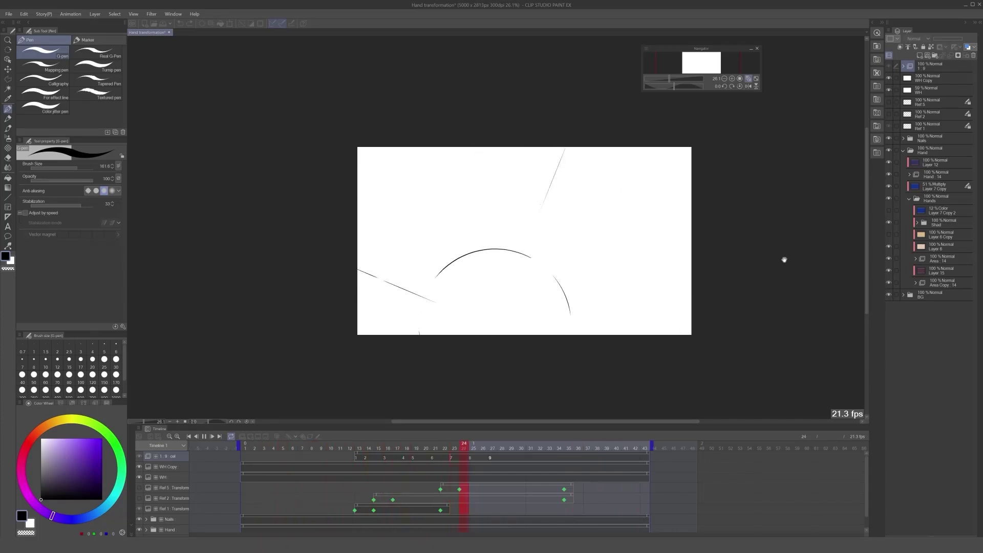
- Stop playback and hide the WH Copy and WH layers
{"action": "key", "text": "space"}
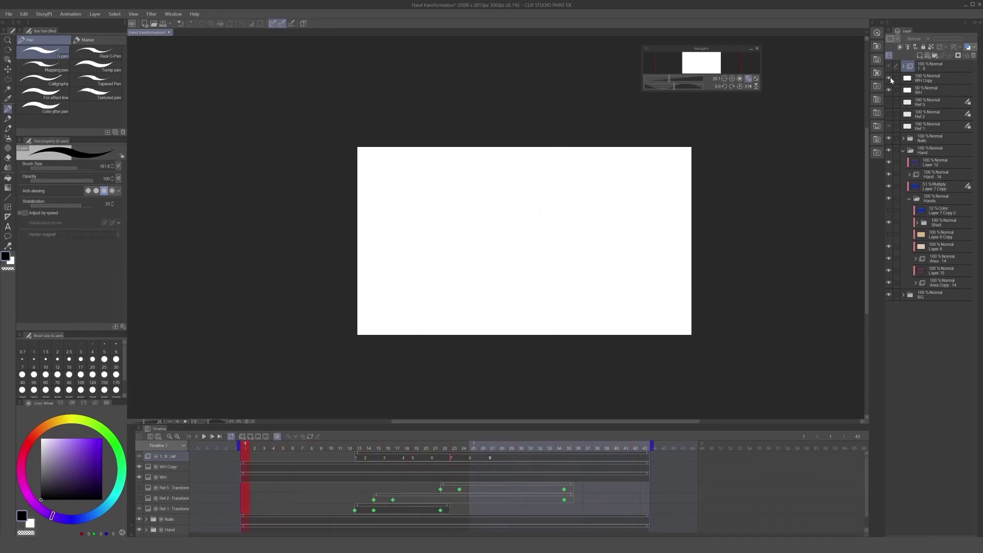
{"action": "left_click", "coordinate": [889, 79]}
{"action": "left_click", "coordinate": [889, 90]}
- Add a new layer above the flare animation folder and clip it to the folder
{"action": "left_click", "coordinate": [922, 68]}
{"action": "left_click", "coordinate": [919, 55]}
{"action": "left_click", "coordinate": [900, 47]}
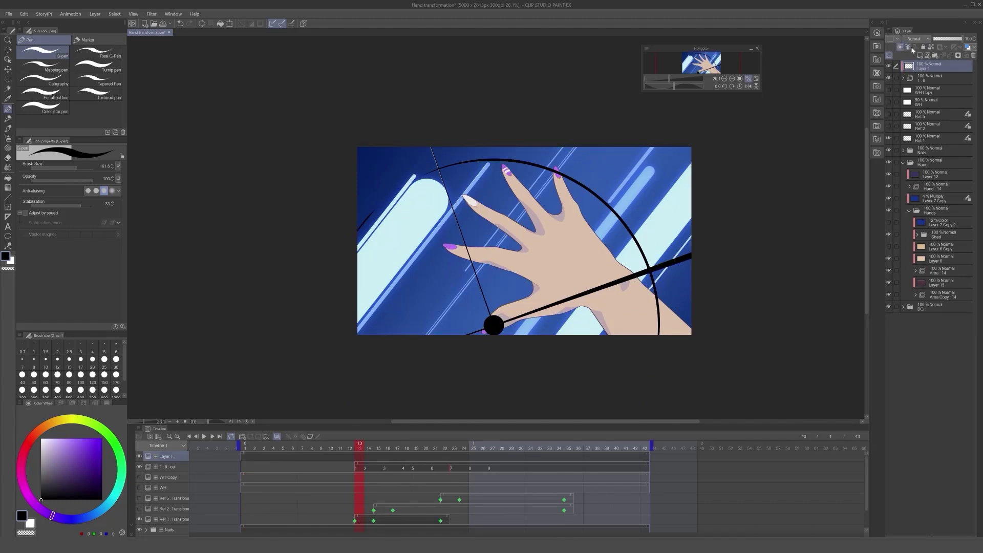
- Fill the clipped layer with white using the Refer only to editing layer fill, and hide the Ref 1 layer
{"action": "left_click", "coordinate": [903, 77]}
{"action": "key", "text": "g"}
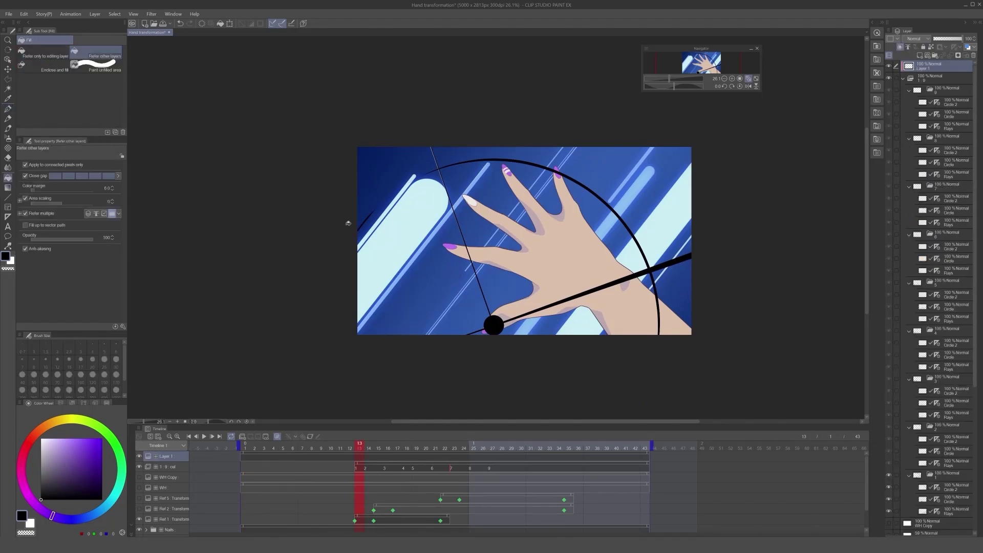
{"action": "left_click", "coordinate": [903, 79]}
{"action": "left_click", "coordinate": [45, 53]}
{"action": "left_click", "coordinate": [30, 523]}
{"action": "left_click", "coordinate": [491, 276]}
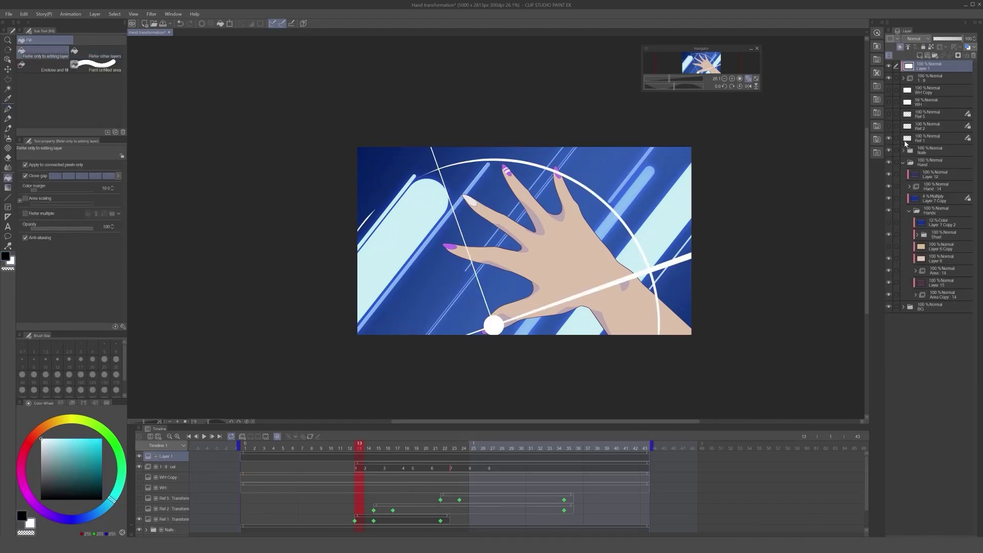
{"action": "left_click", "coordinate": [889, 138]}
- Play the animation from the first frame to review the motion and timing of the white flares
{"action": "key", "text": "Home"}
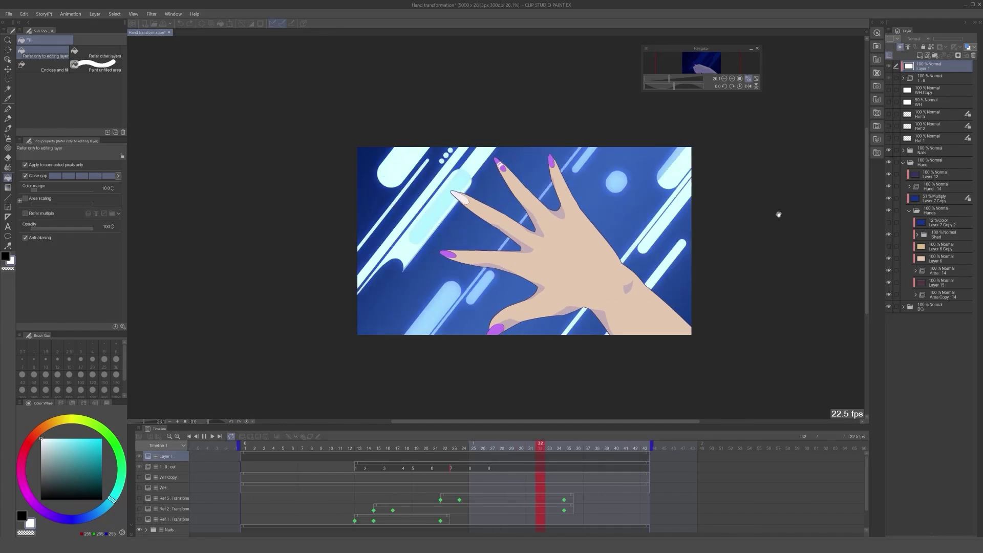
{"action": "key", "text": "Return"}
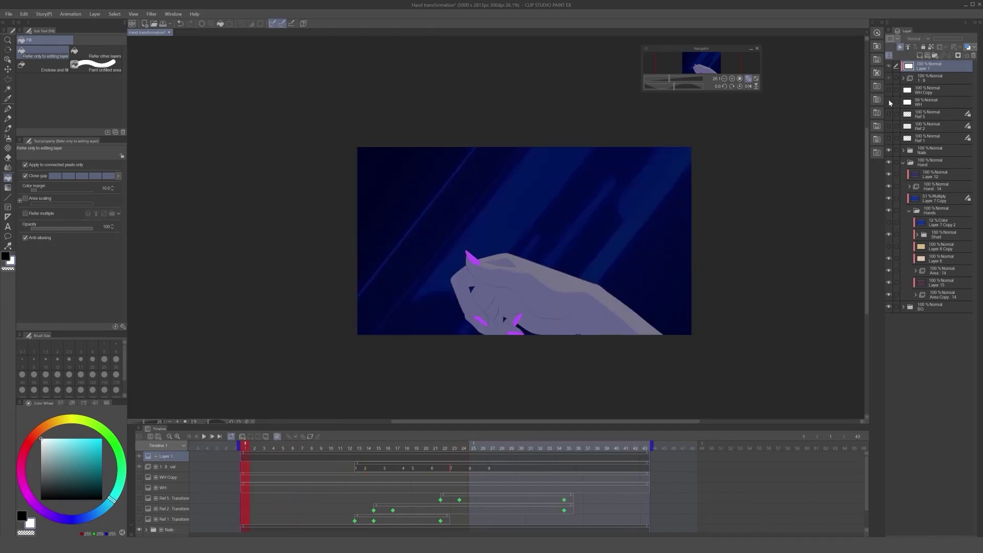
{"action": "key", "text": "Return"}
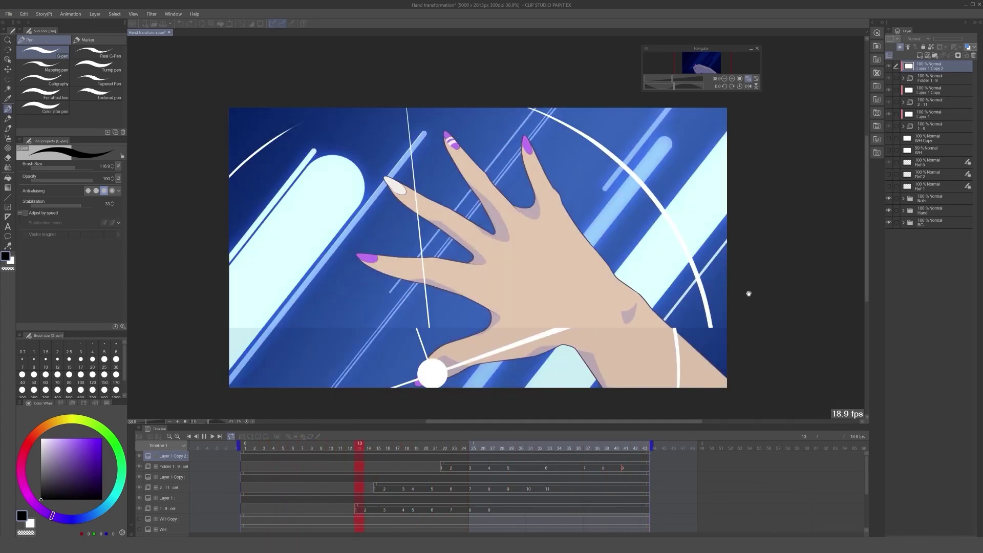
{"action": "key", "text": "space"}
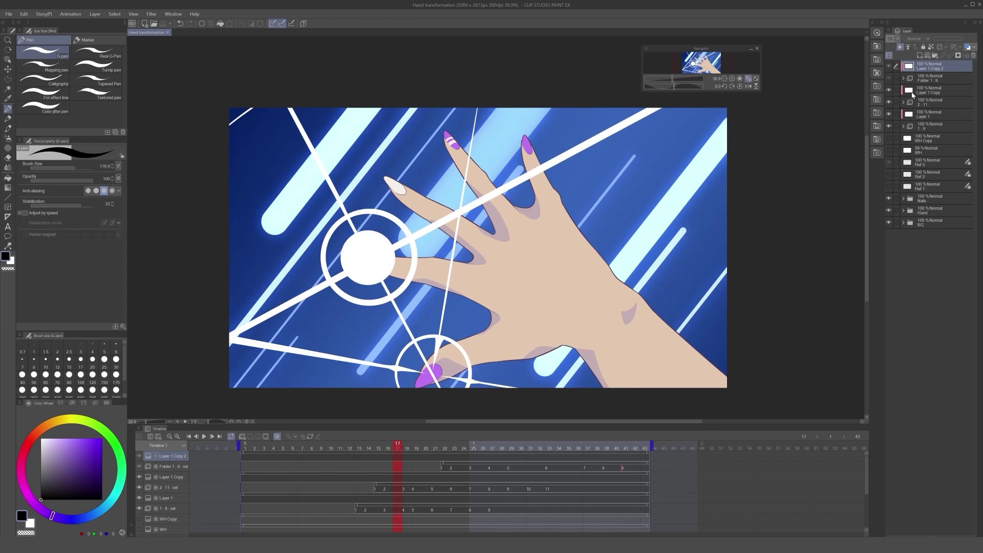
- Hide all layers above the first flare animation folder, select that folder and go to frame 13
{"action": "left_click_drag", "start_coordinate": [888, 115], "coordinate": [889, 67]}
{"action": "left_click", "coordinate": [922, 126]}
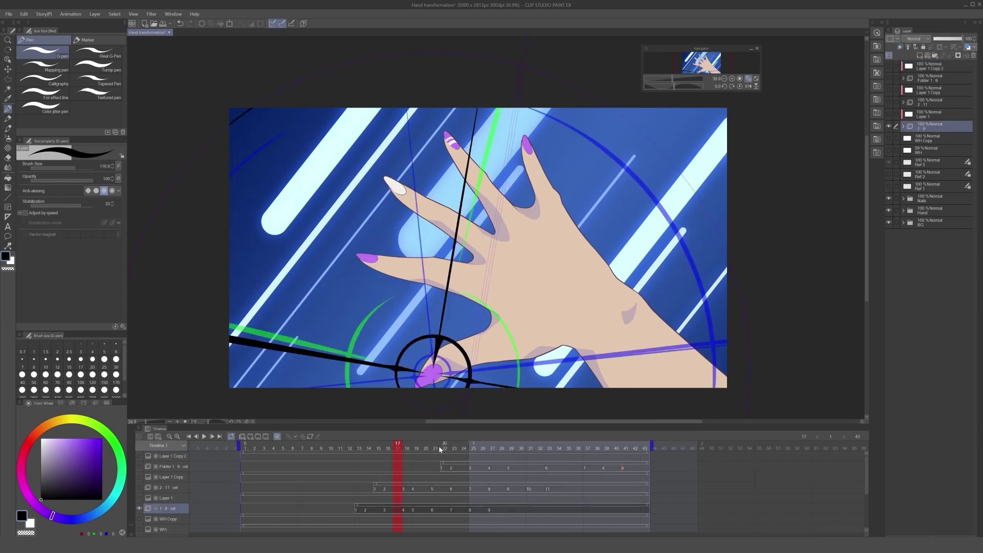
{"action": "left_click_drag", "start_coordinate": [352, 447], "coordinate": [355, 447]}
- Duplicate the first flare animation folder and place the copy above Layer 1
{"action": "left_click", "coordinate": [935, 124]}
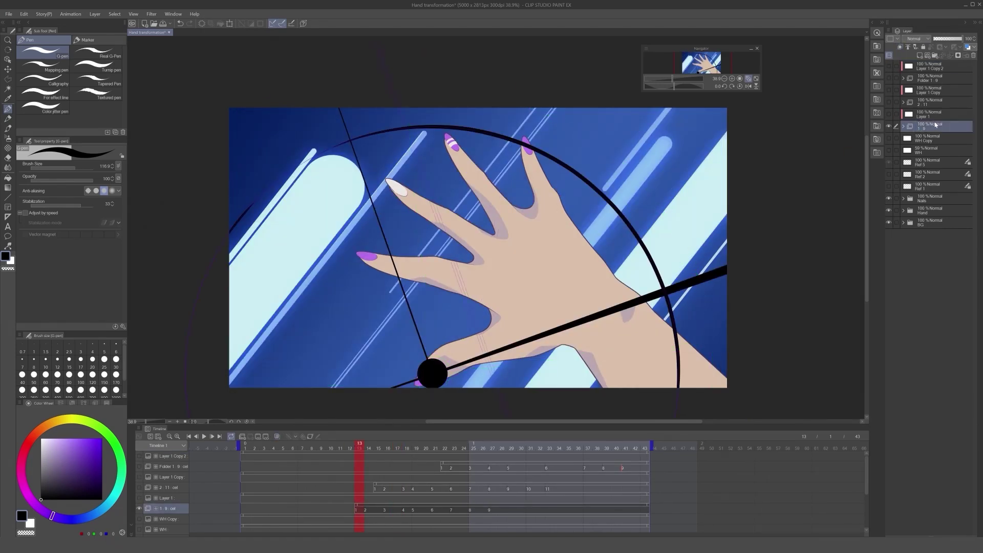
{"action": "left_click", "coordinate": [928, 118]}
{"action": "key", "text": "ctrl+v"}
- Show Layer 1, paste a copy of it above the duplicated folder and recolour it with light blue sampled from the background
{"action": "left_click", "coordinate": [889, 127]}
{"action": "left_click", "coordinate": [915, 127]}
{"action": "key", "text": "ctrl+c"}
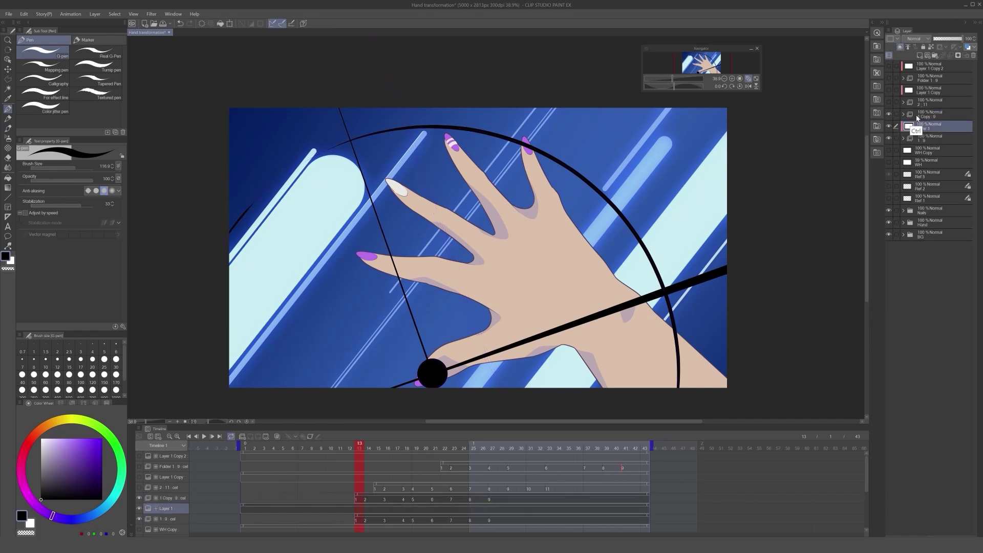
{"action": "left_click", "coordinate": [920, 119]}
{"action": "key", "text": "ctrl+v"}
{"action": "key", "text": "g"}
{"action": "left_click", "coordinate": [264, 300], "text": "alt"}
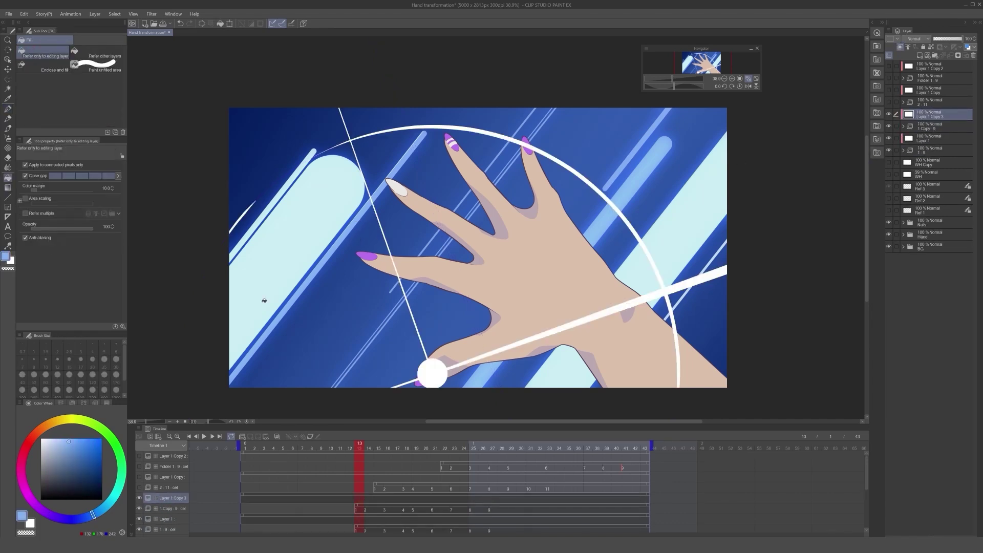
- In cels 1 and 2 of the copied folder, merge both circle layers down into the rays layer
{"action": "key", "text": "ctrl+e"}
{"action": "key", "text": "ctrl+e"}
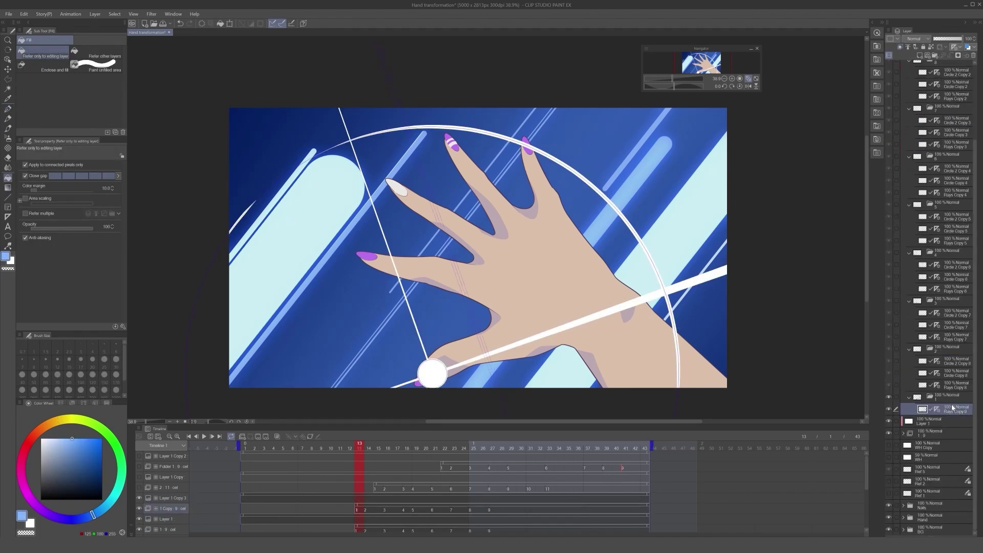
{"action": "left_click", "coordinate": [953, 361]}
{"action": "key", "text": "ctrl+e"}
{"action": "key", "text": "ctrl+e"}
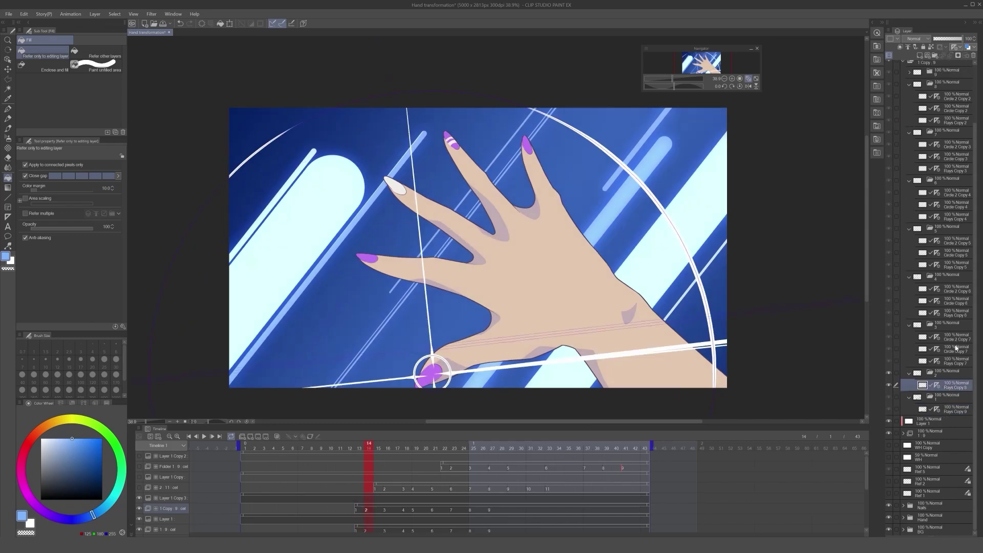
- Merge the circle layers into the rays layer in cels 3 and 4 of the copied folder and continue with cel 5
{"action": "left_click", "coordinate": [954, 337]}
{"action": "key", "text": "ctrl+e"}
{"action": "key", "text": "ctrl+e"}
{"action": "left_click", "coordinate": [951, 313]}
{"action": "key", "text": "ctrl+e"}
{"action": "key", "text": "ctrl+e"}
{"action": "left_click", "coordinate": [951, 289]}
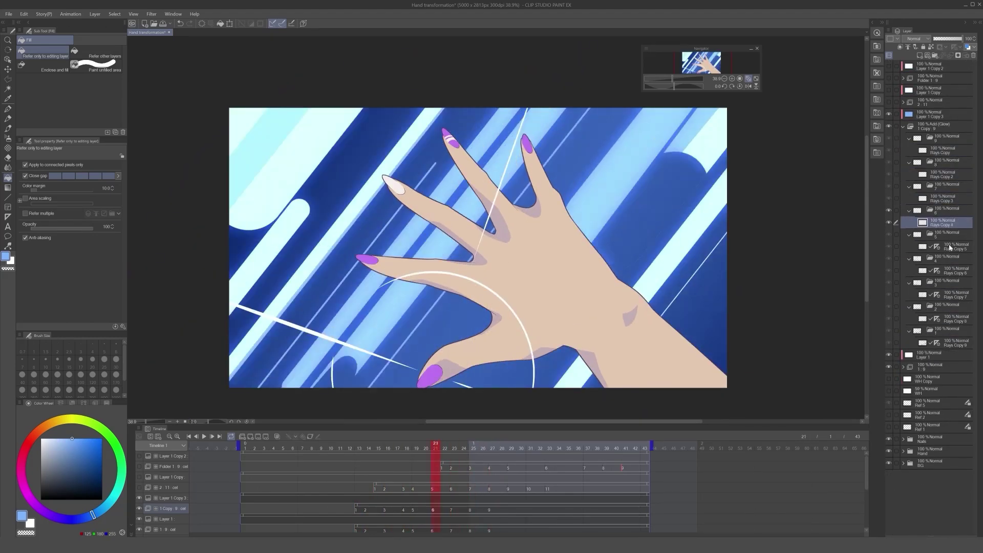
- Set the blending mode of the copied flare folder, 1 Copy, to Add (Glow)
{"action": "left_click", "coordinate": [920, 40]}
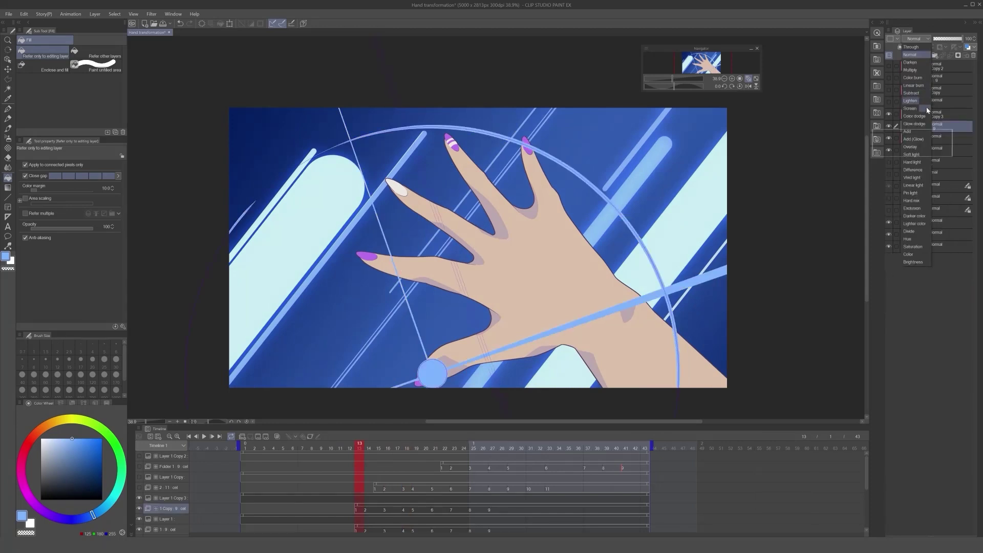
{"action": "left_click", "coordinate": [920, 140]}
{"action": "left_click", "coordinate": [411, 187]}
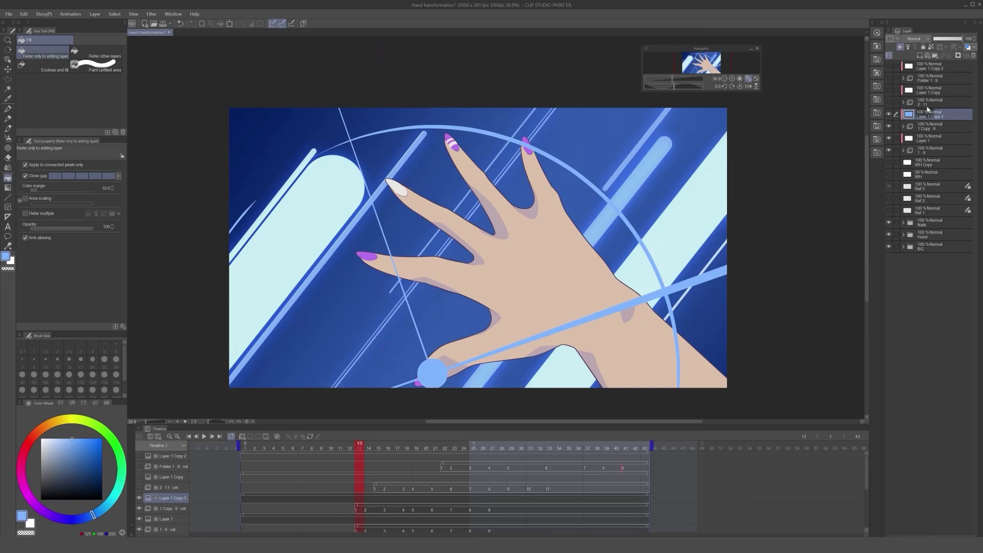
{"action": "left_click", "coordinate": [919, 127]}
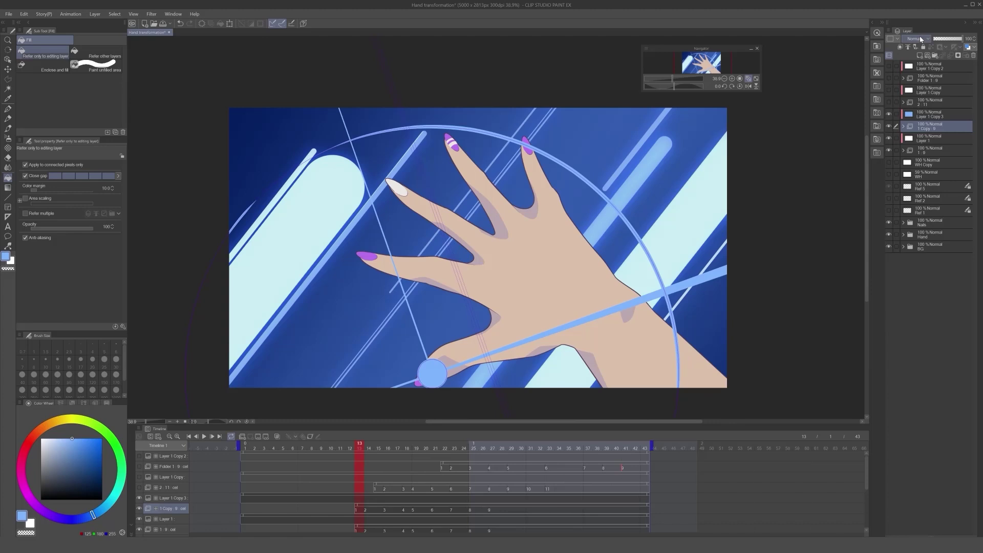
{"action": "left_click", "coordinate": [920, 40]}
- Apply a Gaussian blur to the rays layer in cel 1 of the copied folder and recolour Layer 1 Copy 3 with darker blue sampled from the background
{"action": "left_click", "coordinate": [228, 44]}
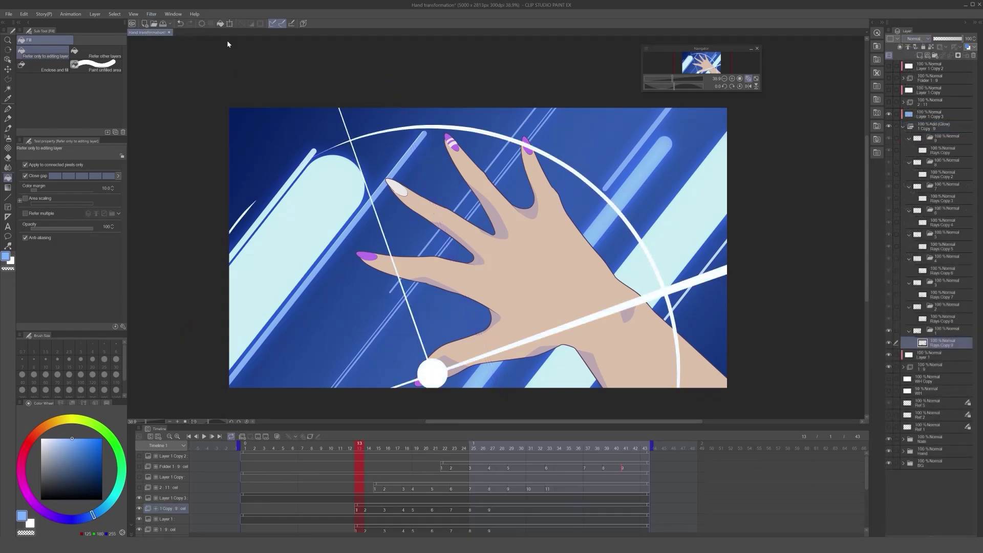
{"action": "key", "text": "ctrl+shift+b"}
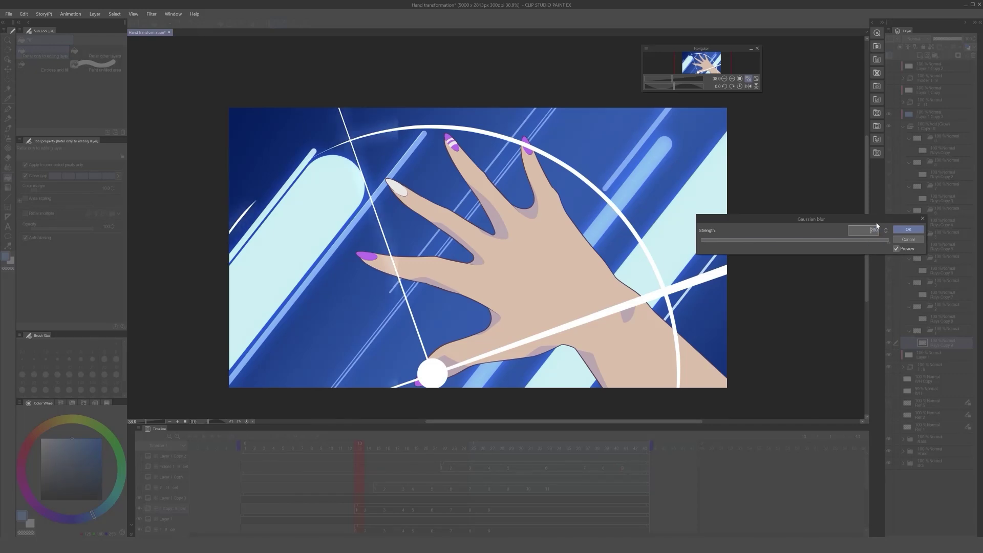
{"action": "left_click", "coordinate": [908, 230]}
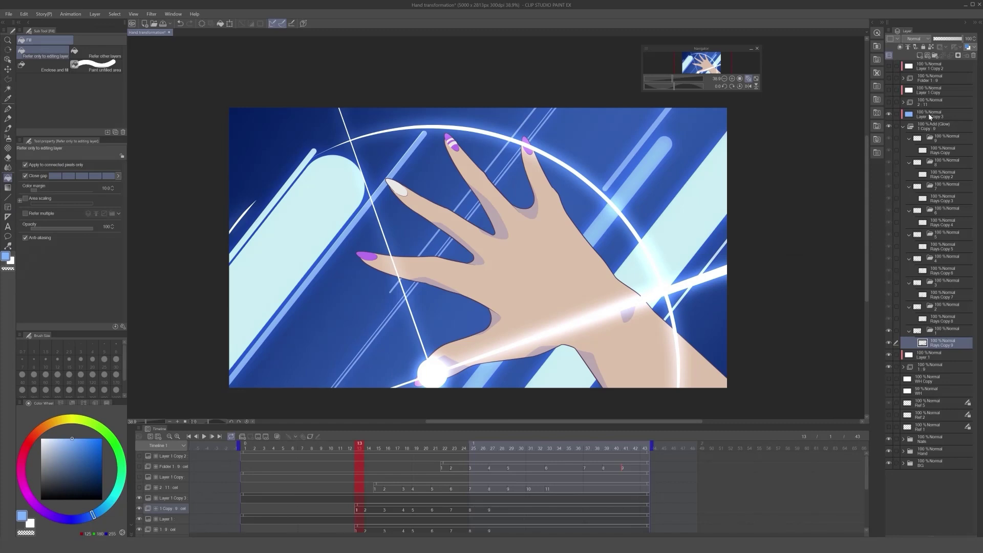
{"action": "left_click", "coordinate": [615, 254], "text": "alt"}
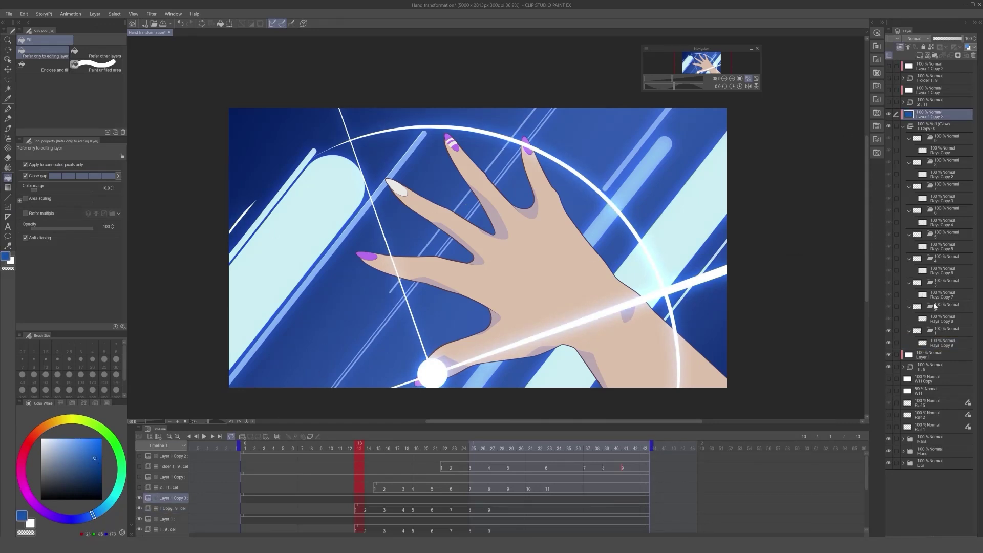
- Apply the same Gaussian blur to the rays layer in cel 2 of the copied folder and continue with cel 3
{"action": "left_click", "coordinate": [938, 318]}
{"action": "left_click", "coordinate": [152, 14]}
{"action": "left_click", "coordinate": [220, 40]}
{"action": "left_click", "coordinate": [909, 231]}
{"action": "left_click", "coordinate": [938, 294]}
{"action": "left_click", "coordinate": [151, 15]}
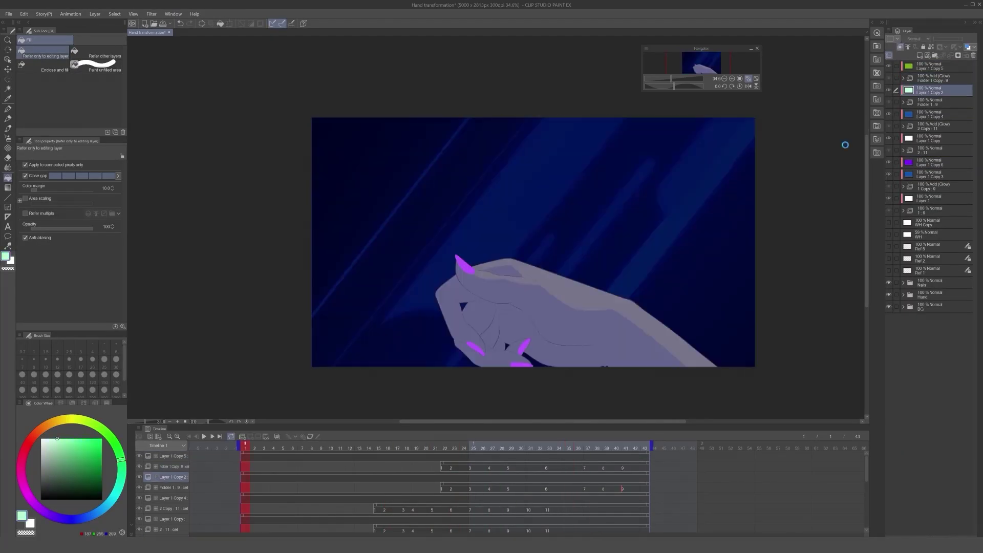
- Play the animation to review the glowing flares
{"action": "key", "text": "space"}
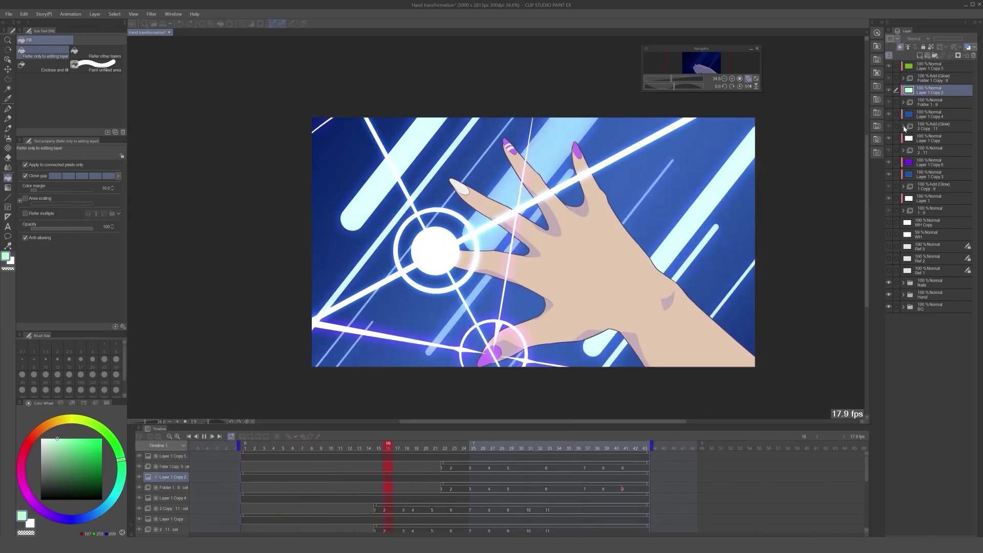